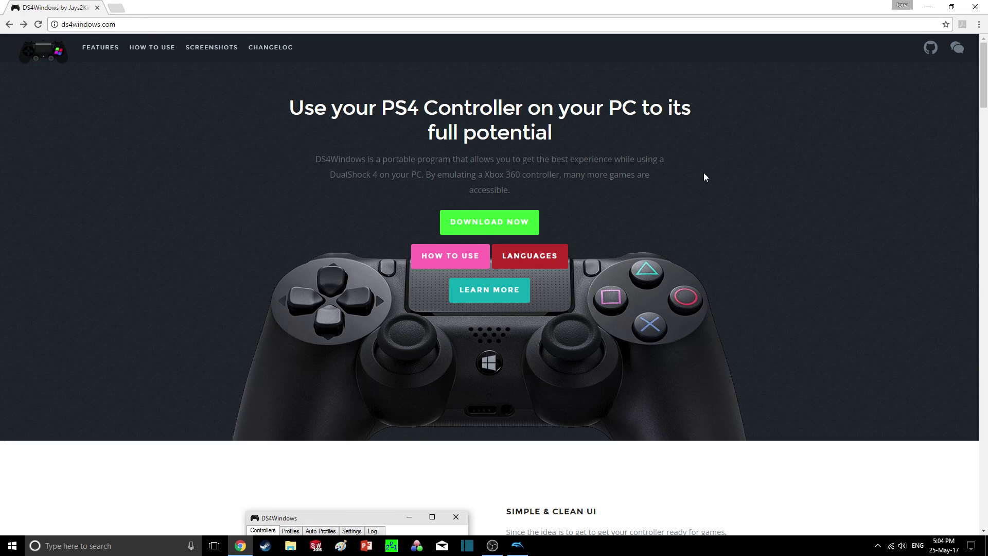
Download the Version 1.4.52 DS4Windows.zip from the GitHub releases page via ds4windows.com.
{"action": "left_click", "coordinate": [493, 223]}
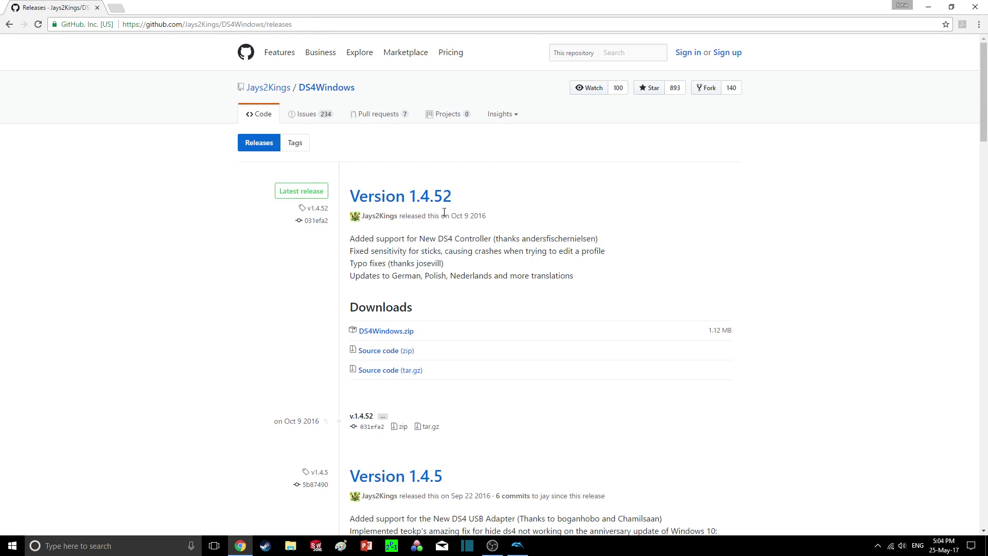
{"action": "left_click", "coordinate": [392, 337]}
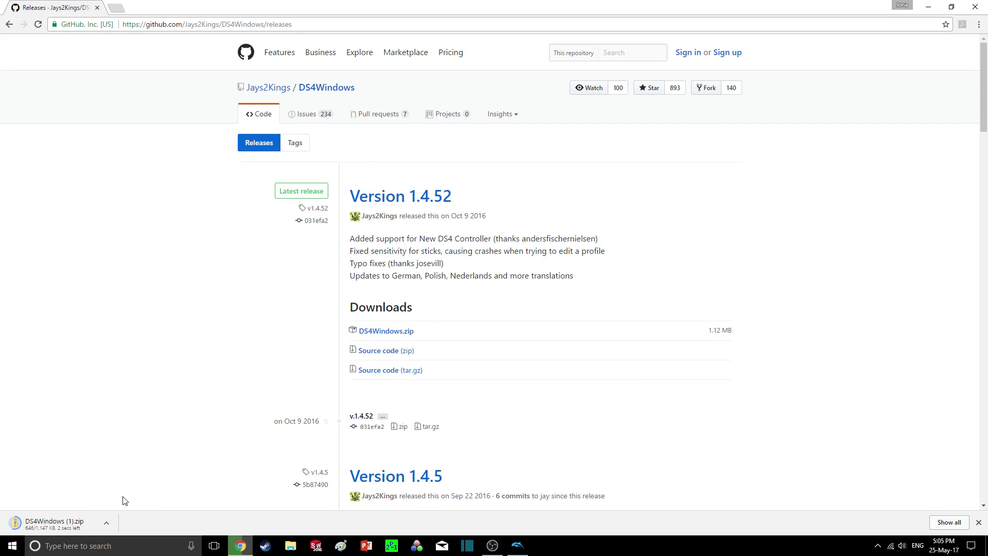
Extract DS4Windows.zip into Downloads\DS4Windows, replacing the existing files.
{"action": "left_click", "coordinate": [76, 529]}
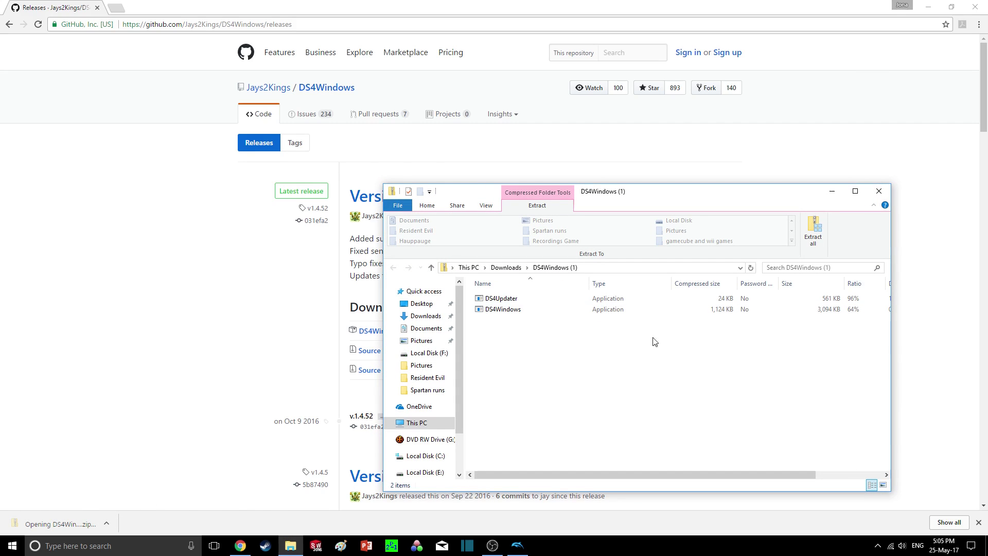
{"action": "left_click", "coordinate": [506, 267]}
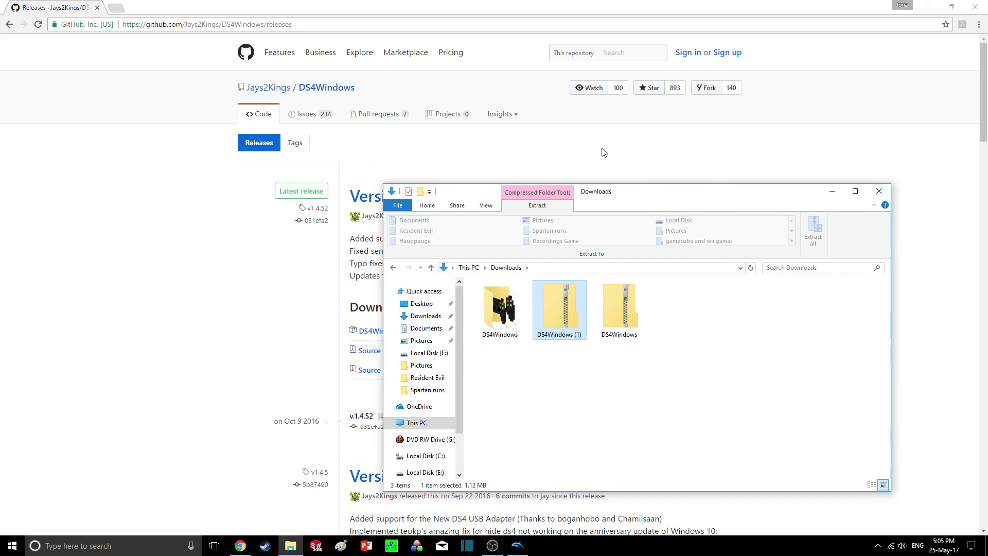
{"action": "left_click_drag", "start_coordinate": [668, 196], "coordinate": [518, 138]}
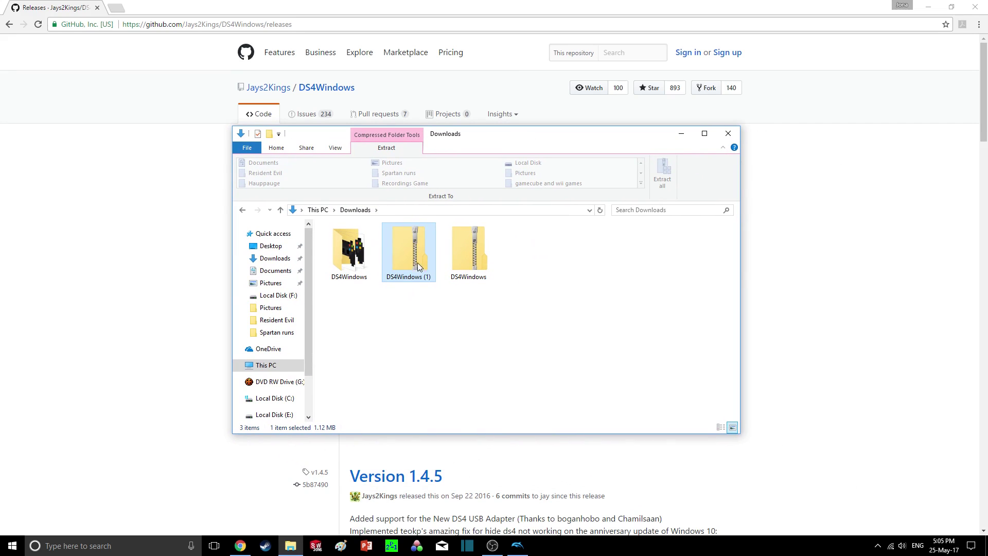
{"action": "right_click", "coordinate": [460, 262]}
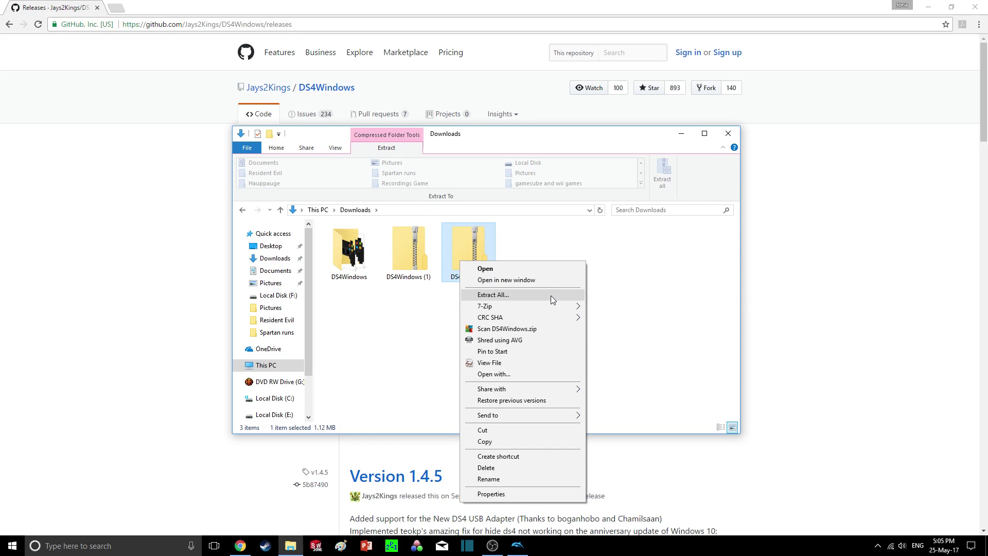
{"action": "left_click", "coordinate": [551, 296]}
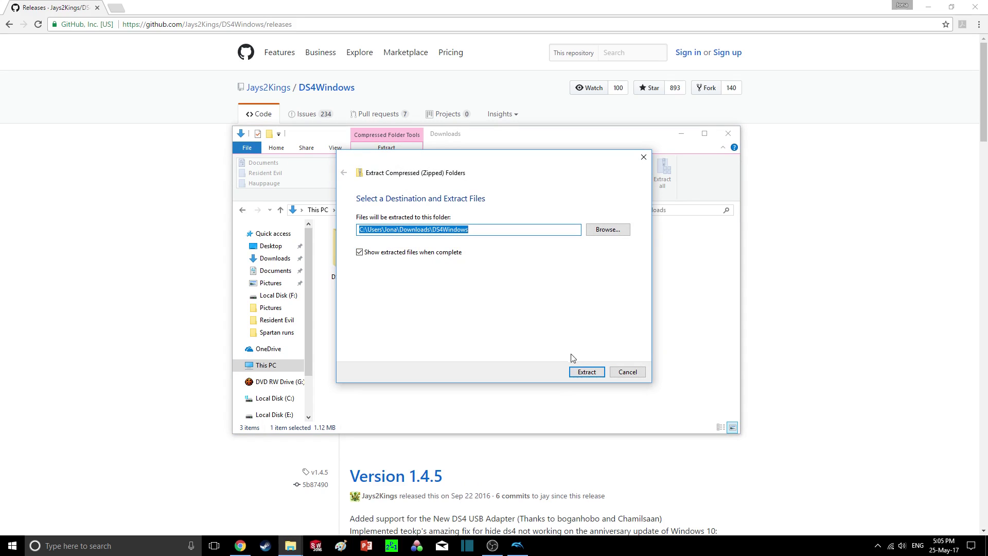
{"action": "left_click", "coordinate": [586, 371]}
{"action": "left_click", "coordinate": [493, 192]}
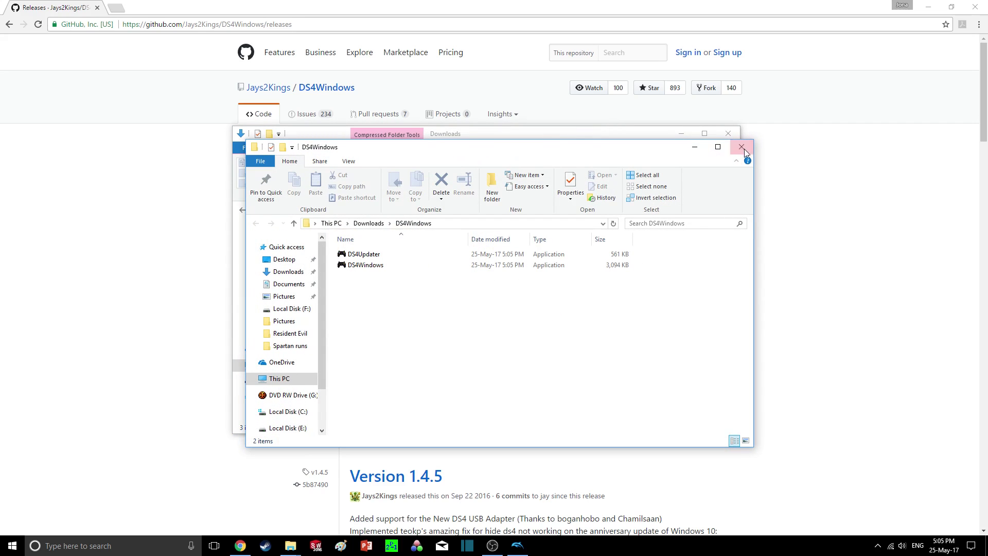
{"action": "left_click", "coordinate": [742, 146]}
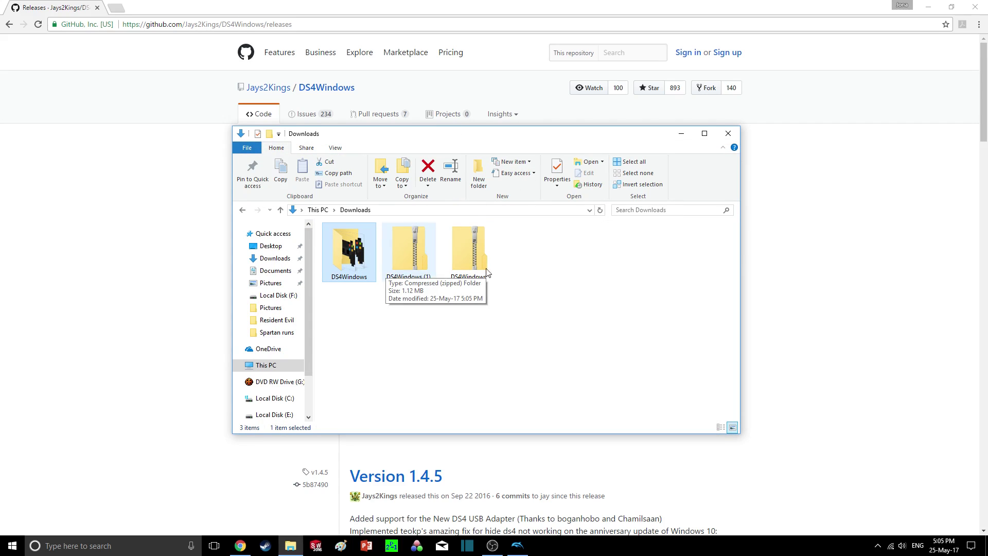
Move the DS4Windows folder onto the desktop and launch DS4Windows.exe from it.
{"action": "left_click", "coordinate": [933, 6]}
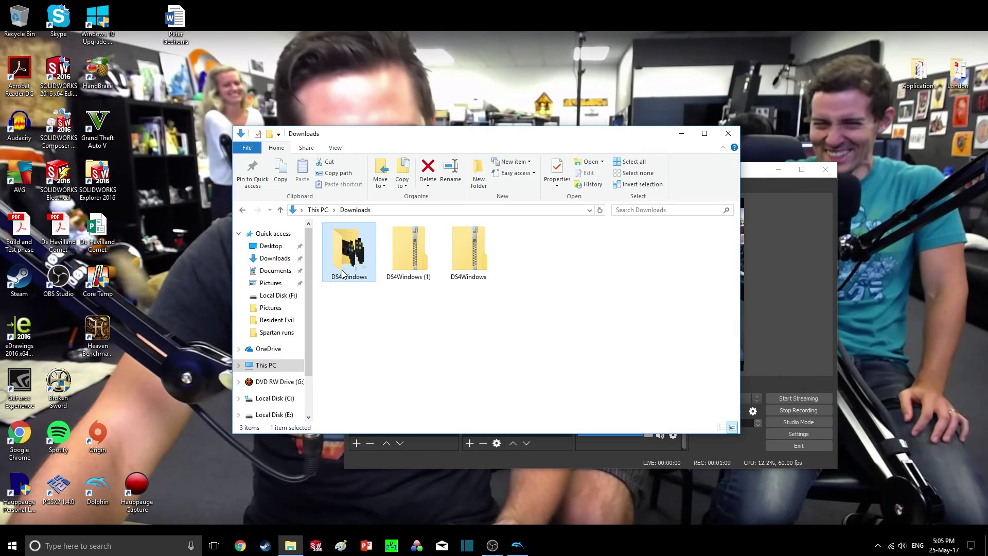
{"action": "left_click", "coordinate": [779, 169]}
{"action": "left_click_drag", "start_coordinate": [350, 252], "coordinate": [958, 121]}
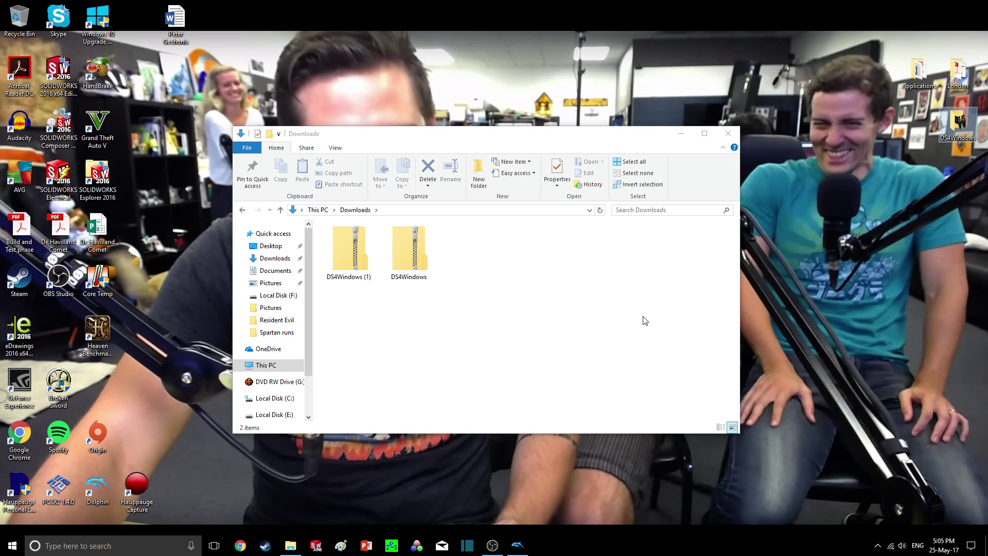
{"action": "left_click", "coordinate": [728, 133]}
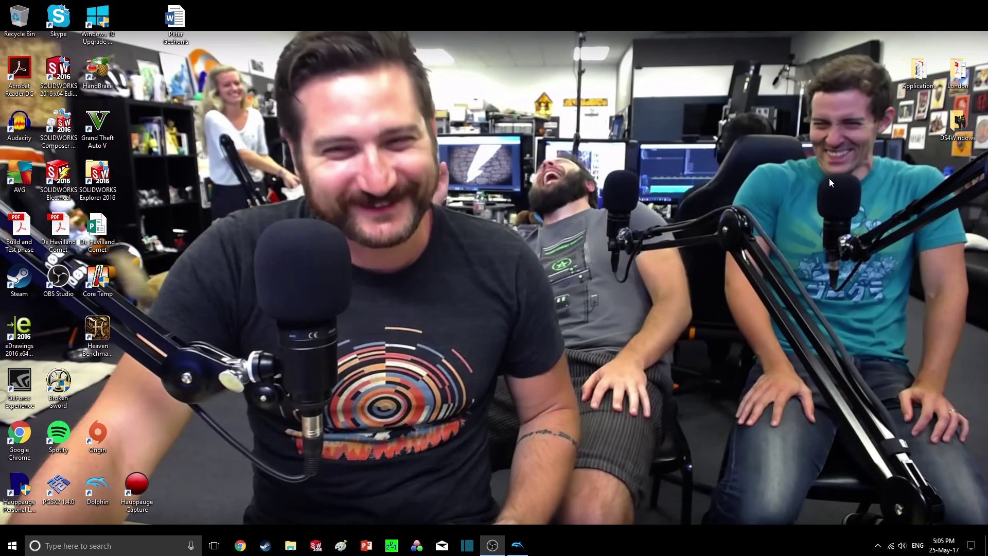
{"action": "double_click", "coordinate": [957, 122]}
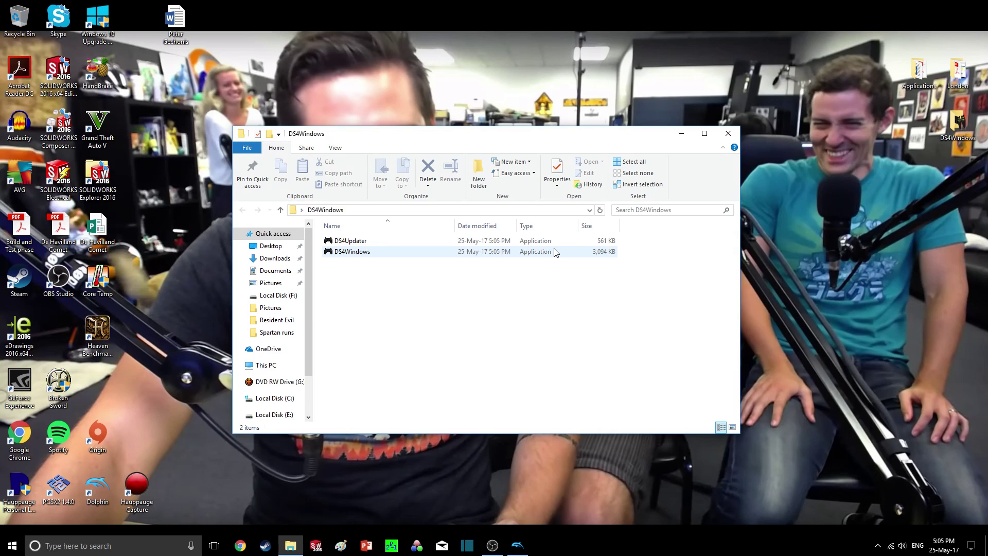
{"action": "double_click", "coordinate": [555, 252]}
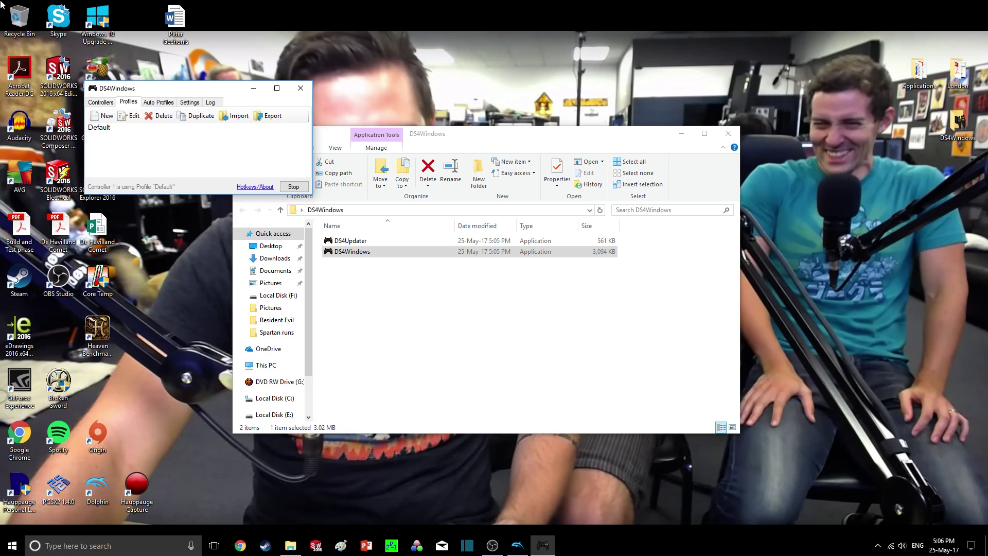
Check the connected controller's status and keep it on the Default profile.
{"action": "left_click", "coordinate": [108, 103]}
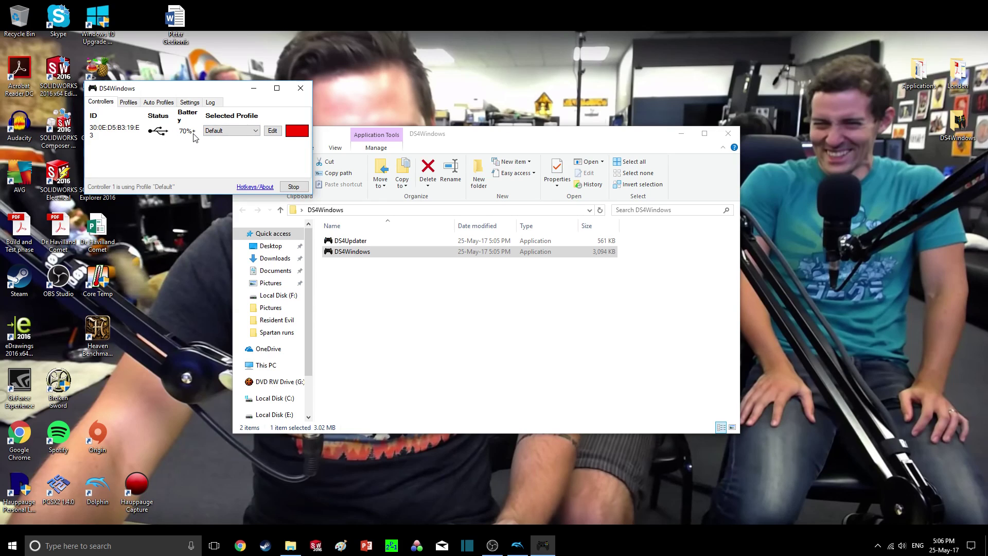
{"action": "left_click", "coordinate": [233, 132]}
{"action": "left_click", "coordinate": [233, 139]}
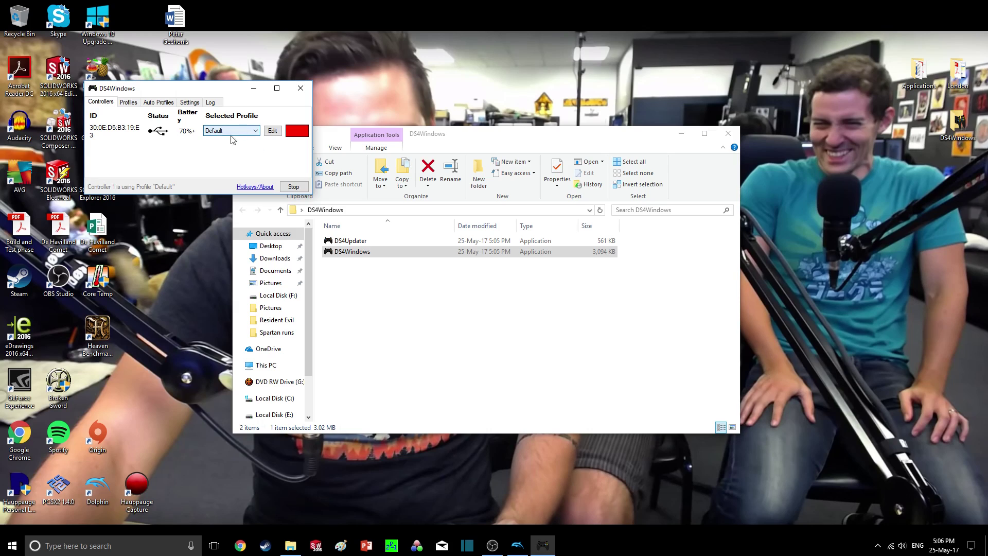
Look through the Profiles, Auto Profiles and Settings tabs, then return to Controllers.
{"action": "left_click", "coordinate": [129, 103]}
{"action": "left_click", "coordinate": [159, 103]}
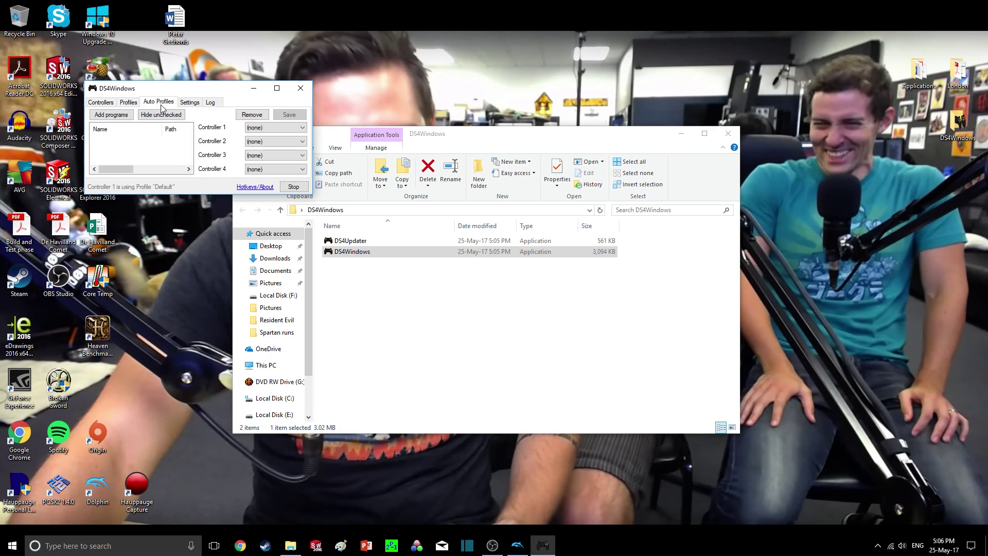
{"action": "left_click", "coordinate": [190, 102]}
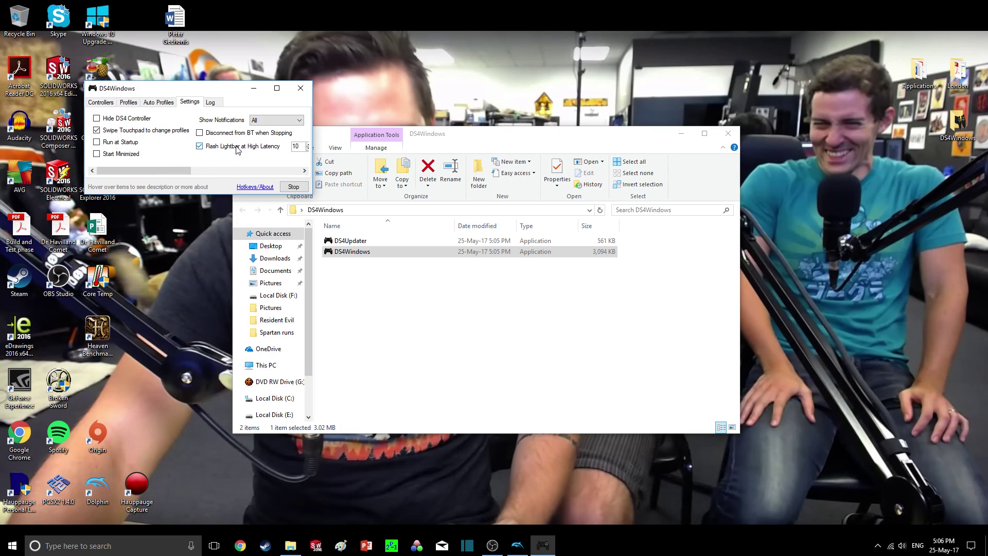
{"action": "left_click", "coordinate": [170, 105]}
{"action": "left_click", "coordinate": [129, 106]}
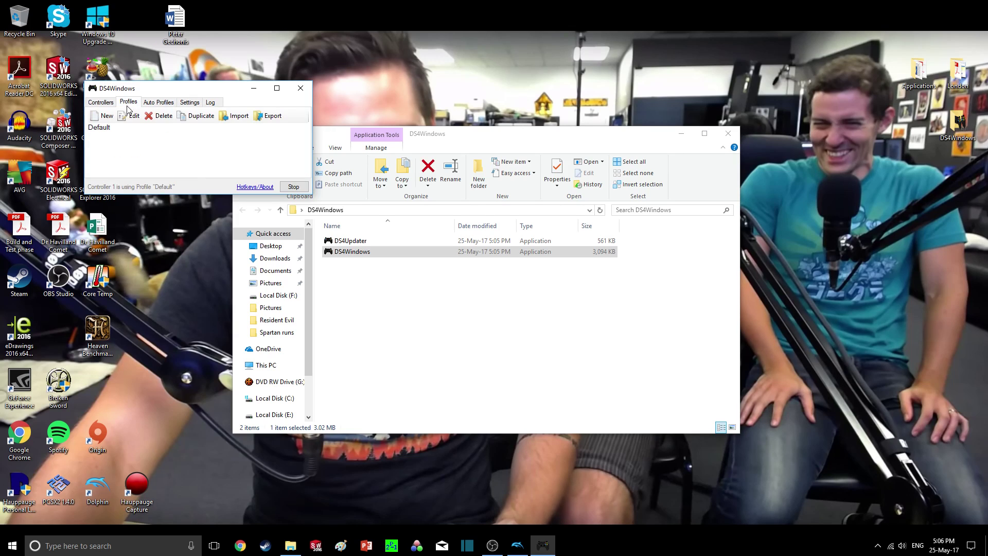
{"action": "left_click", "coordinate": [109, 106]}
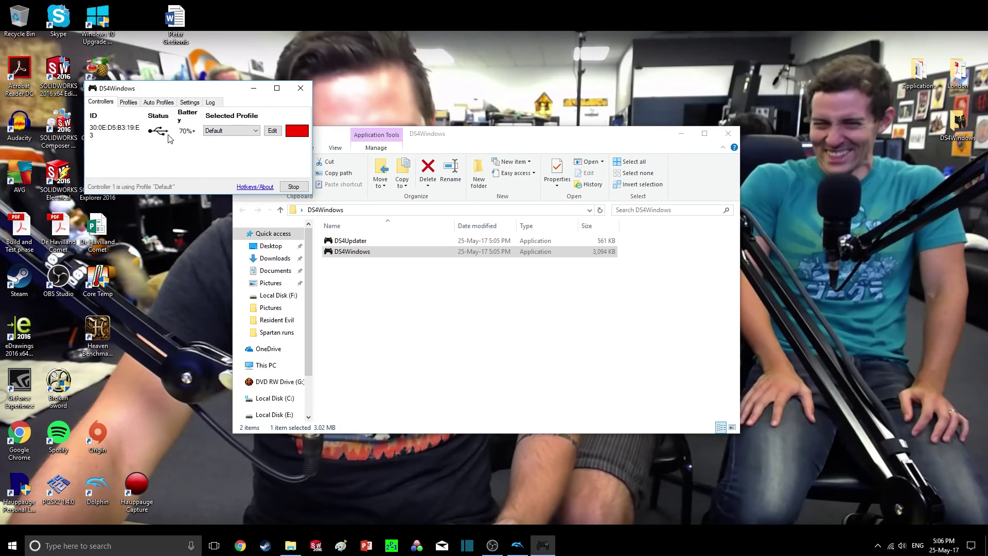
Set the controller's light to a custom cyan colour and open the Default profile editor.
{"action": "right_click", "coordinate": [304, 132]}
{"action": "left_click", "coordinate": [304, 144]}
{"action": "right_click", "coordinate": [304, 132]}
{"action": "left_click", "coordinate": [307, 154]}
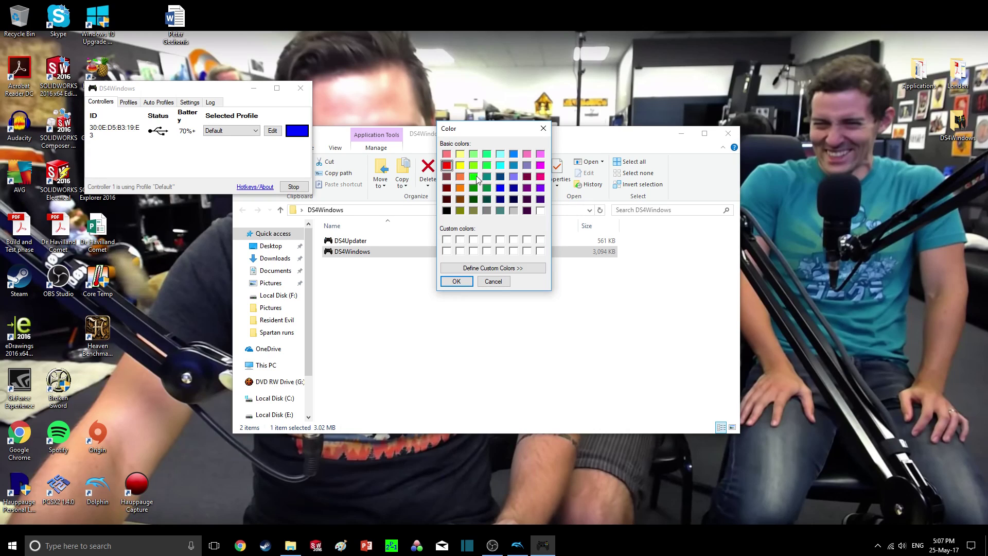
{"action": "left_click", "coordinate": [502, 168]}
{"action": "left_click", "coordinate": [457, 282]}
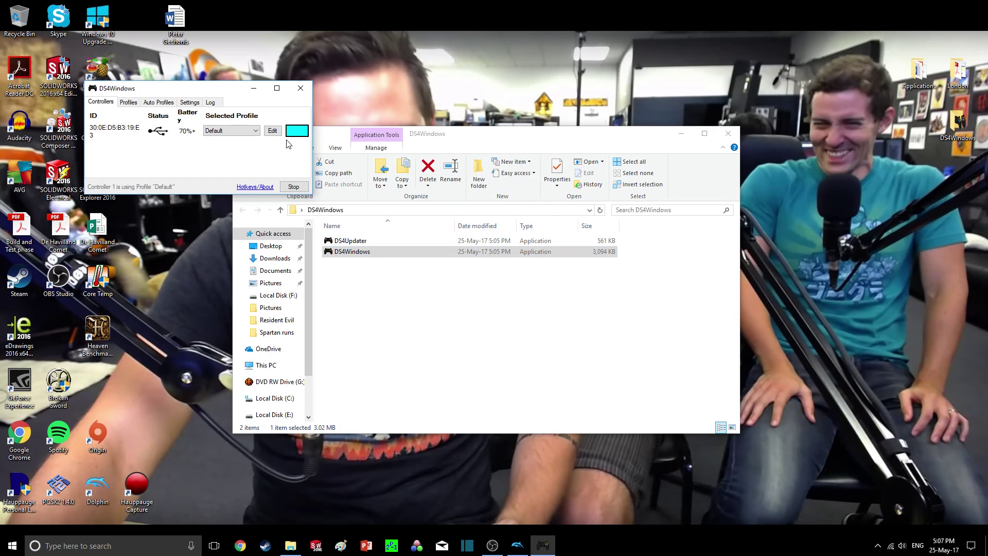
{"action": "left_click", "coordinate": [273, 130]}
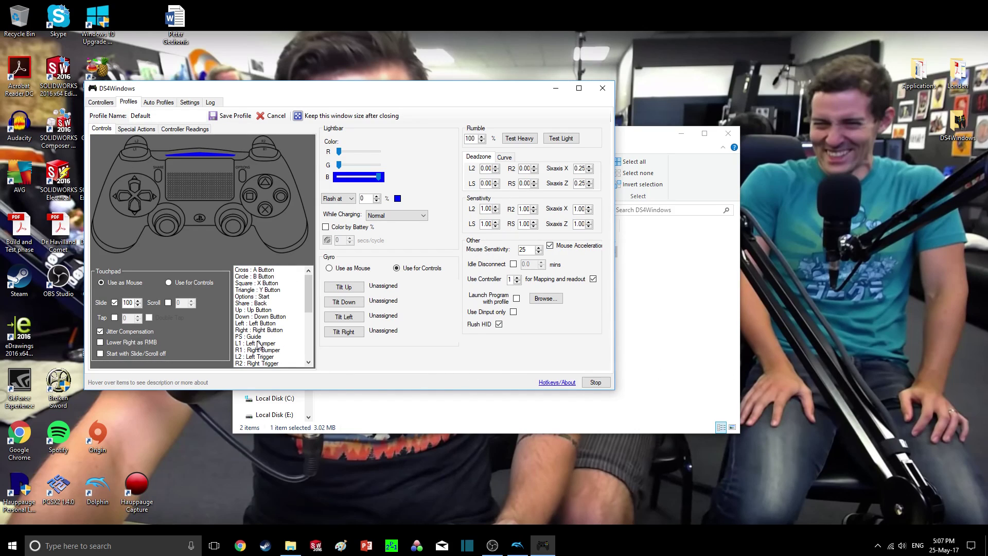
Scroll through the Default profile's mapping list, then cancel out of the editor.
{"action": "scroll", "coordinate": [265, 345], "scroll_direction": "down", "scroll_amount": 3}
{"action": "scroll", "coordinate": [265, 345], "scroll_direction": "down", "scroll_amount": 3}
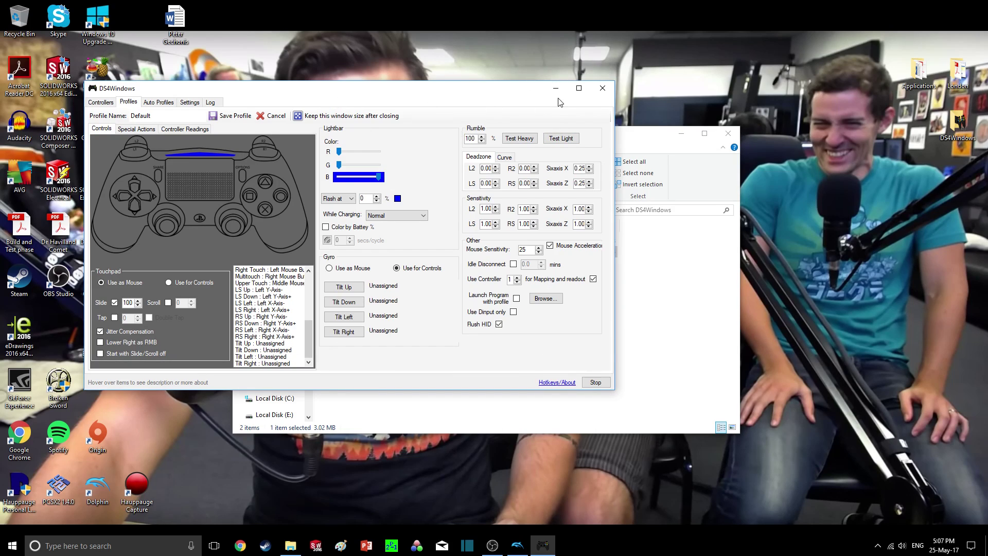
{"action": "left_click", "coordinate": [603, 88]}
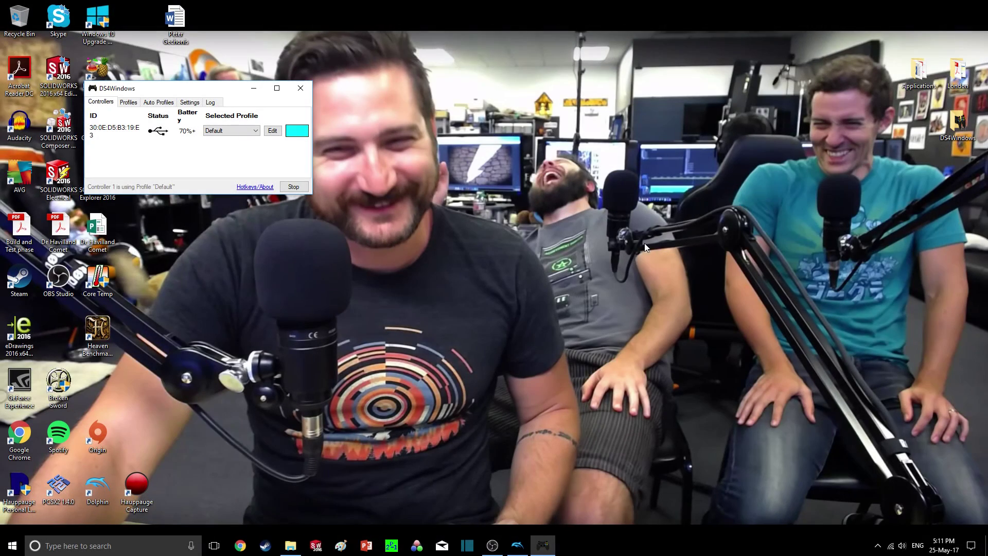
In Dolphin's controller settings, set GameCube Port 1 to Standard Controller.
{"action": "left_click", "coordinate": [508, 408]}
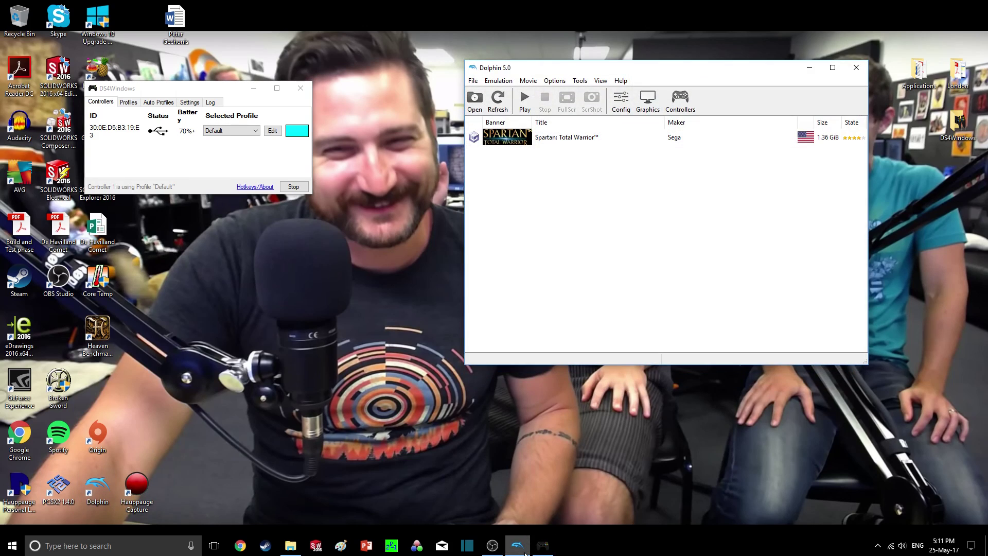
{"action": "left_click", "coordinate": [675, 101]}
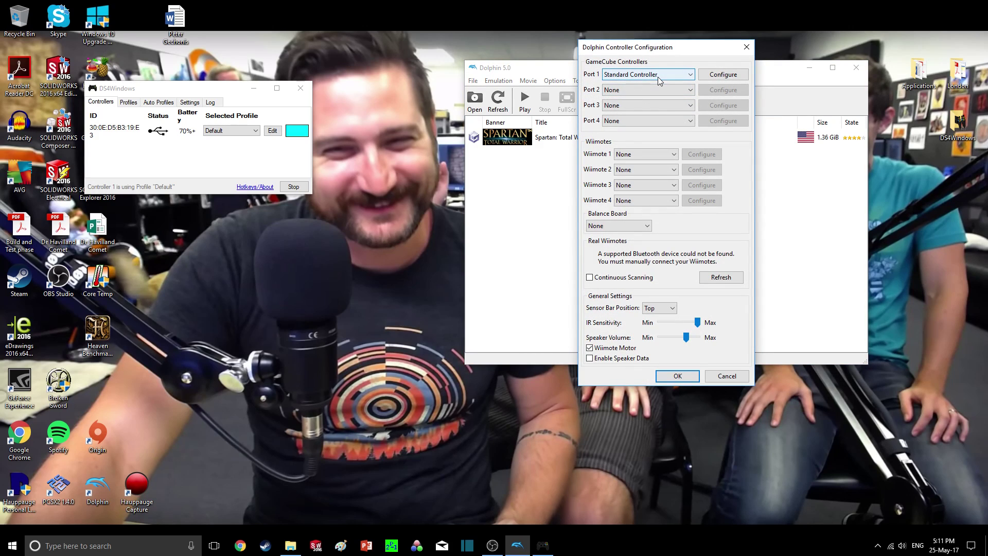
{"action": "left_click", "coordinate": [659, 77]}
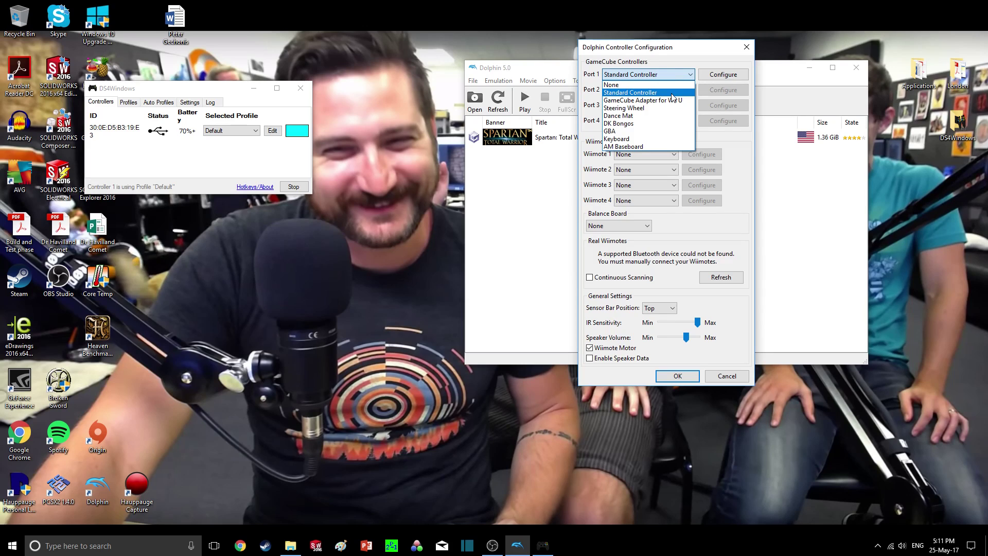
{"action": "left_click", "coordinate": [673, 94]}
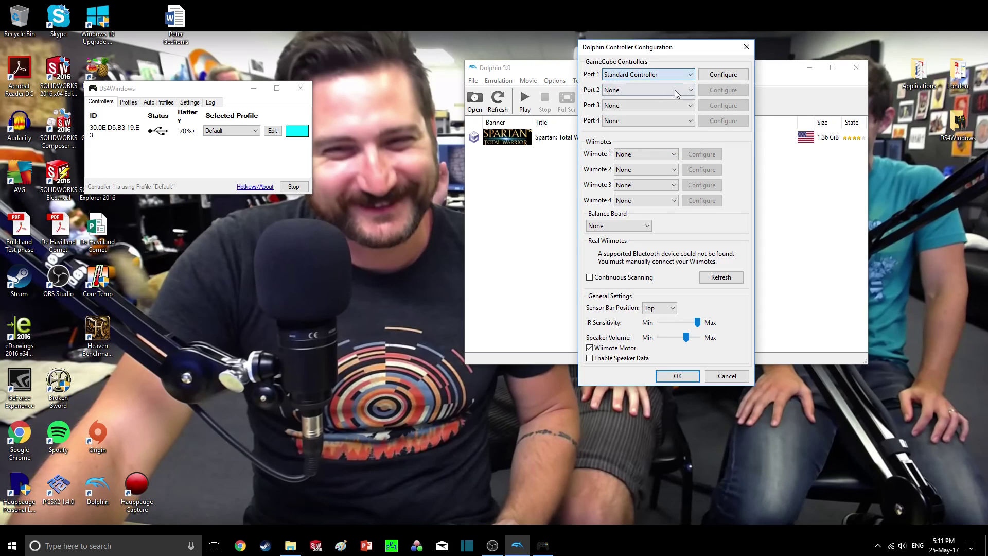
Open Port 1's mapping configuration, refresh the device list and pick an input device.
{"action": "left_click", "coordinate": [717, 75]}
{"action": "left_click", "coordinate": [607, 162]}
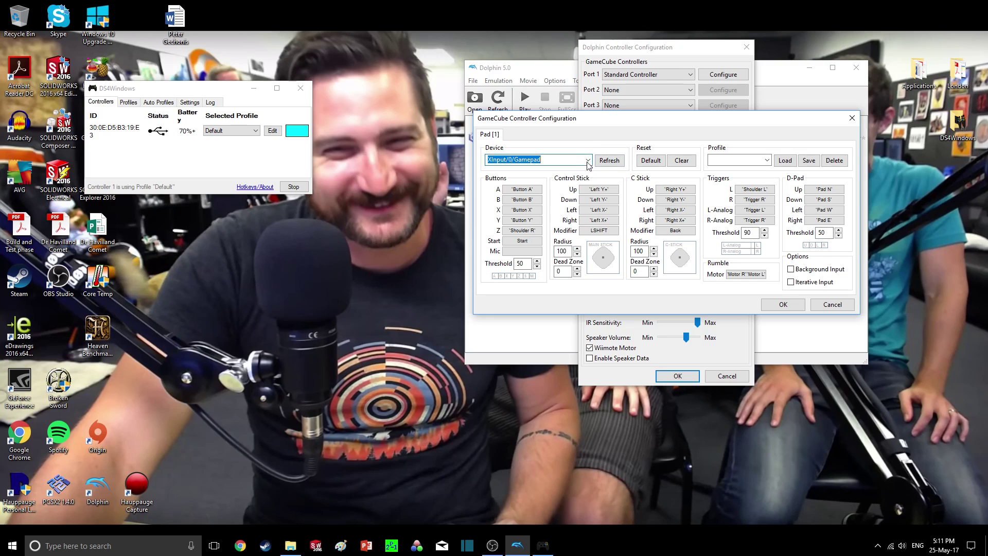
{"action": "left_click", "coordinate": [608, 163]}
{"action": "left_click", "coordinate": [588, 159]}
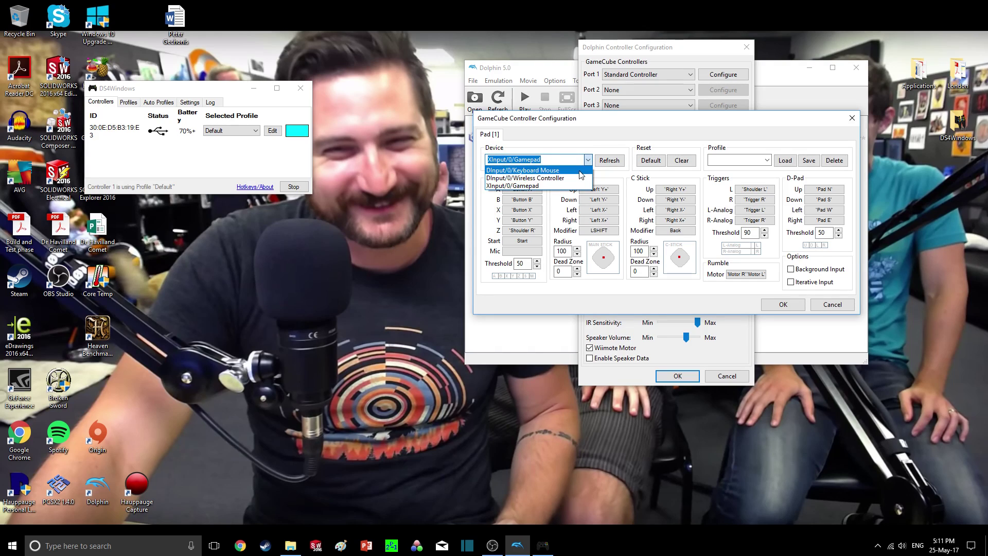
{"action": "left_click", "coordinate": [579, 171]}
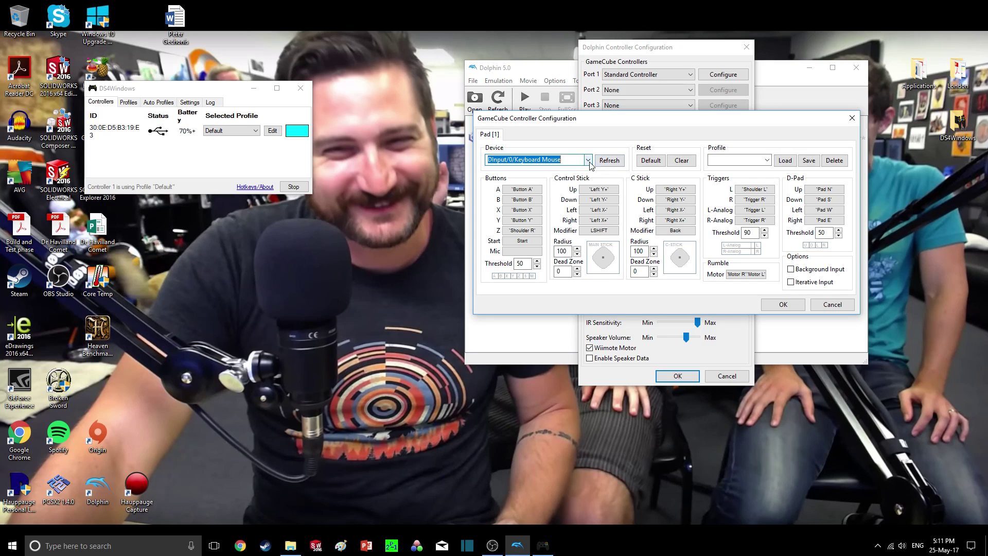
Select XInput/0/Gamepad as Port 1's input device.
{"action": "left_click", "coordinate": [589, 160]}
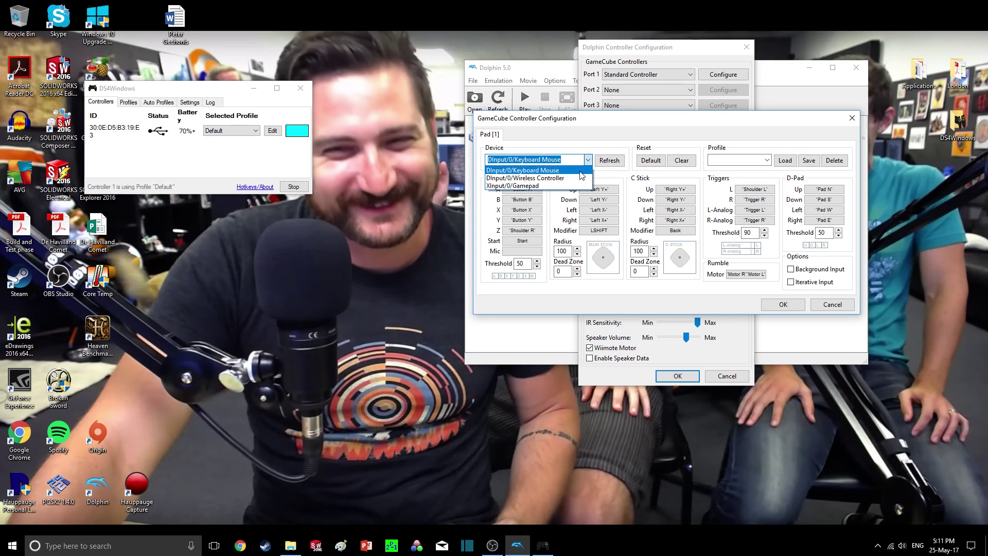
{"action": "left_click", "coordinate": [561, 187]}
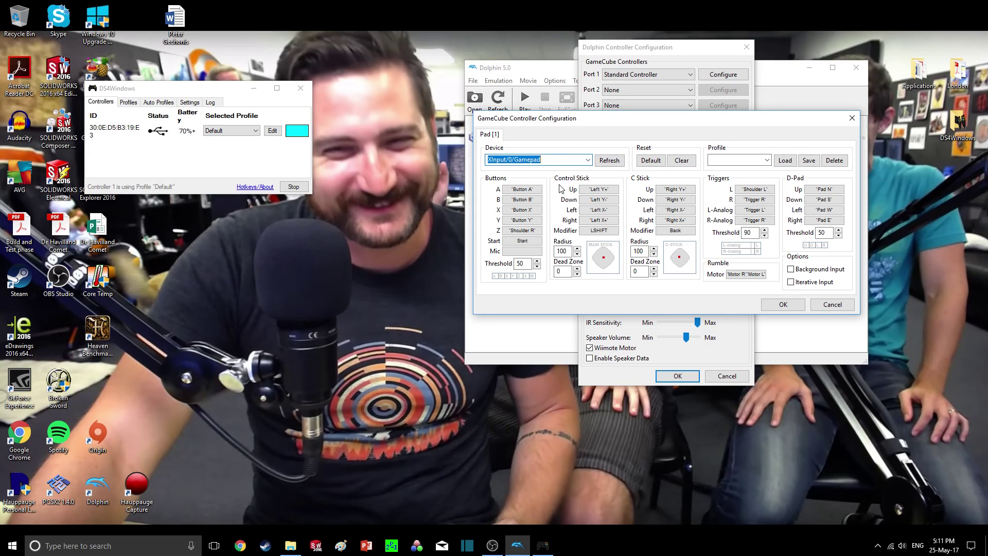
{"action": "left_click", "coordinate": [584, 159]}
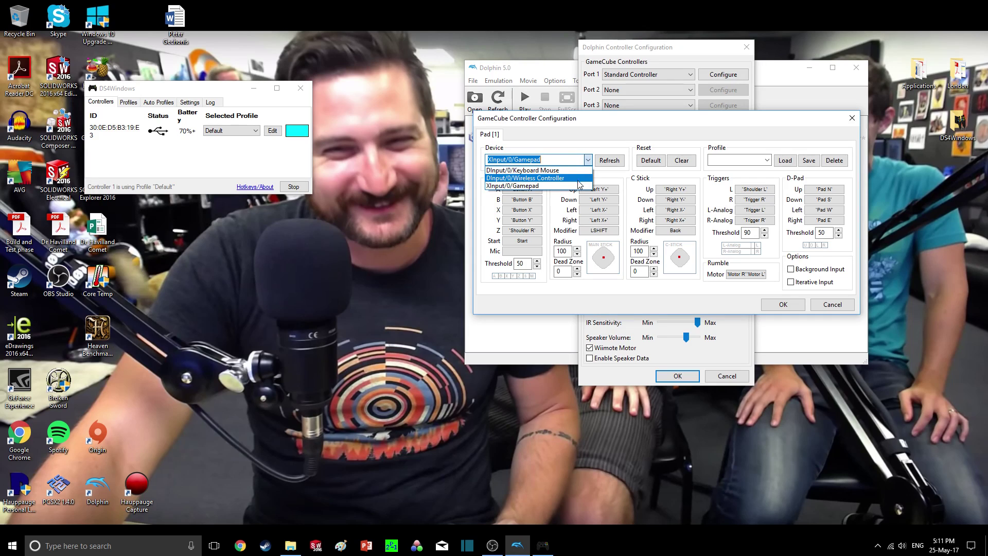
{"action": "left_click", "coordinate": [566, 176]}
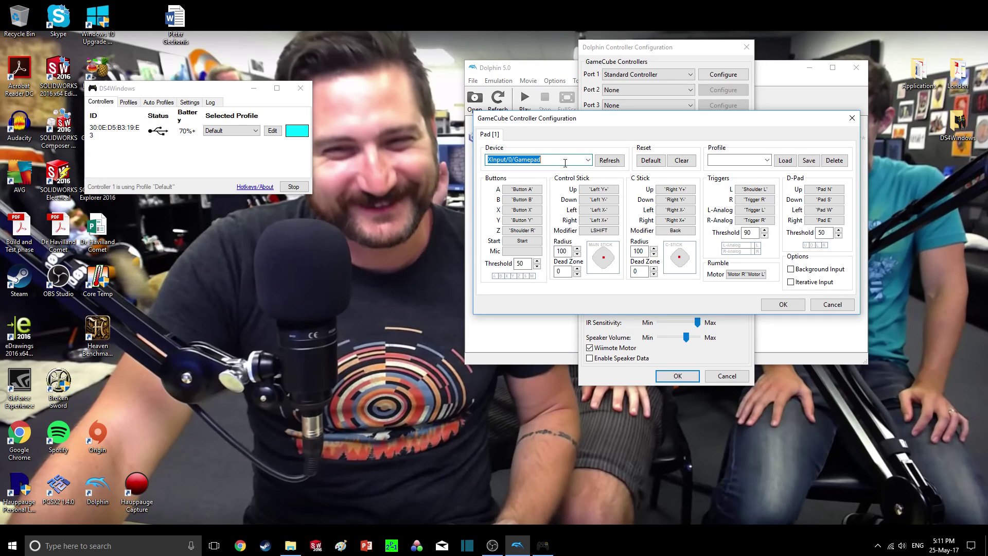
Bind the A, B, X, Y, Z and Start buttons to the matching gamepad buttons.
{"action": "left_click", "coordinate": [536, 189]}
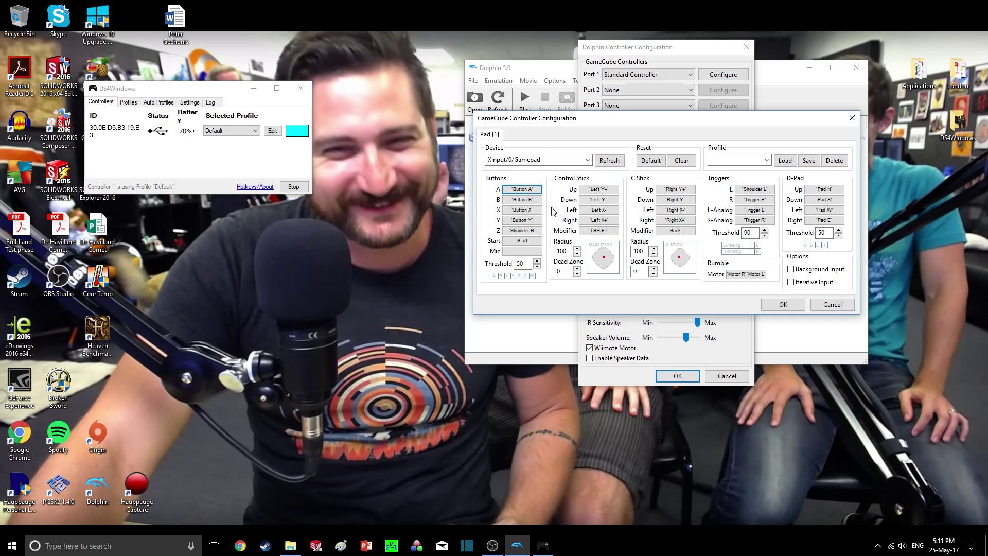
{"action": "left_click", "coordinate": [539, 200]}
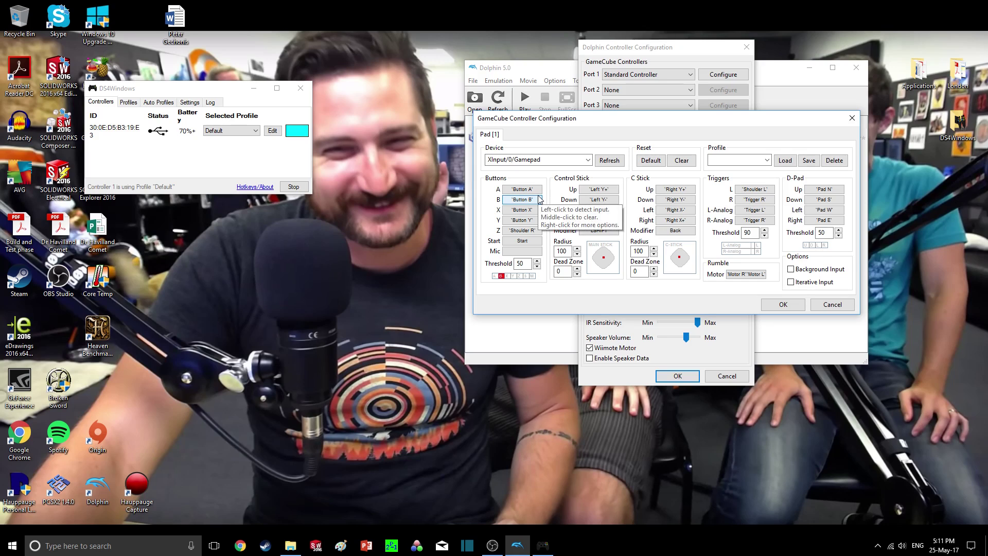
{"action": "left_click", "coordinate": [536, 211]}
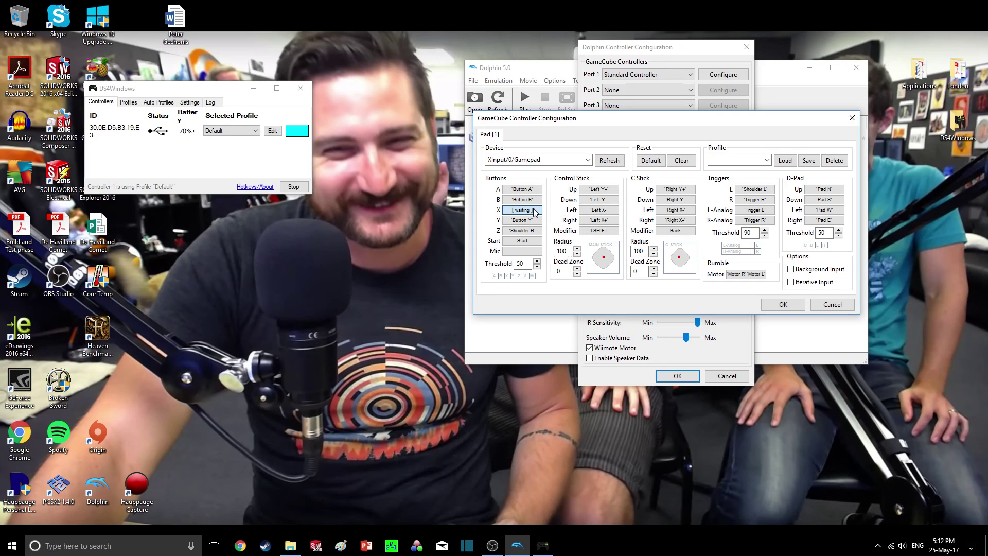
{"action": "left_click", "coordinate": [538, 220]}
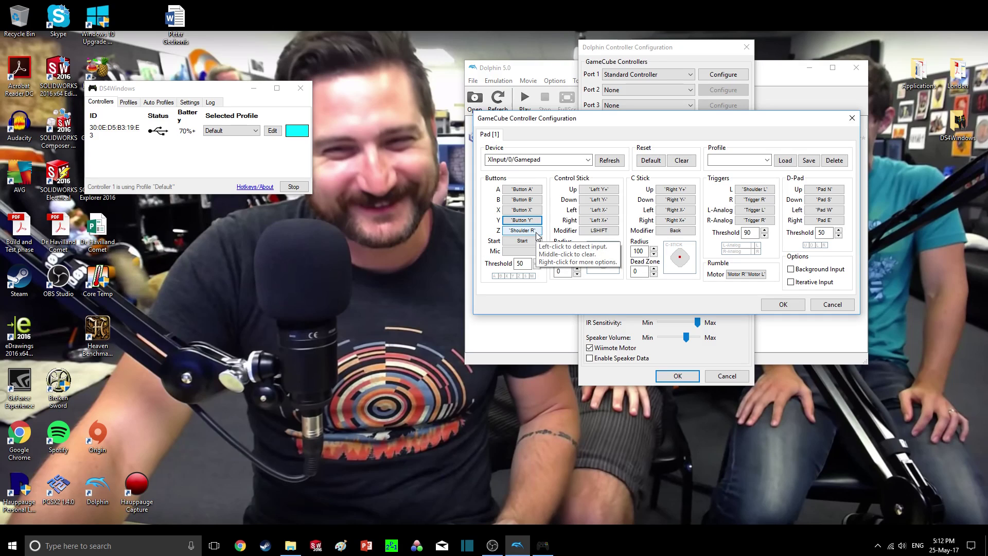
{"action": "left_click", "coordinate": [538, 233]}
{"action": "left_click", "coordinate": [526, 242]}
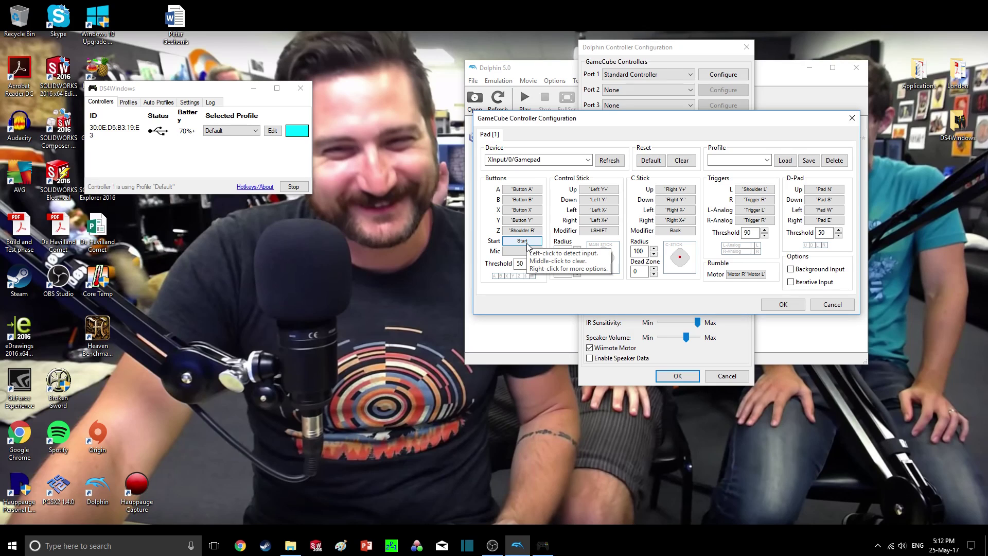
Map control stick up, down, left and right to the left stick, and C stick up/down to the right stick.
{"action": "left_click", "coordinate": [615, 192]}
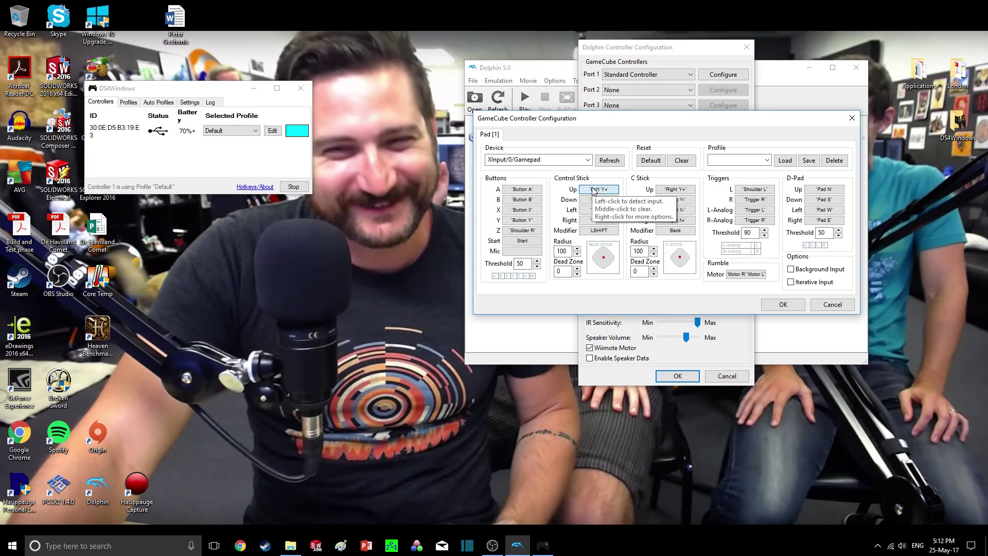
{"action": "left_click", "coordinate": [614, 200]}
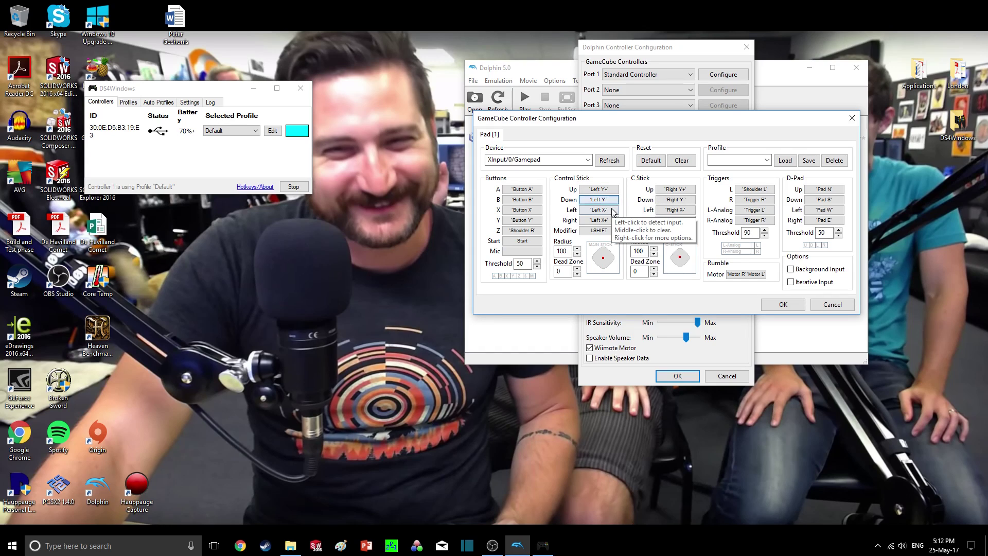
{"action": "left_click", "coordinate": [613, 220]}
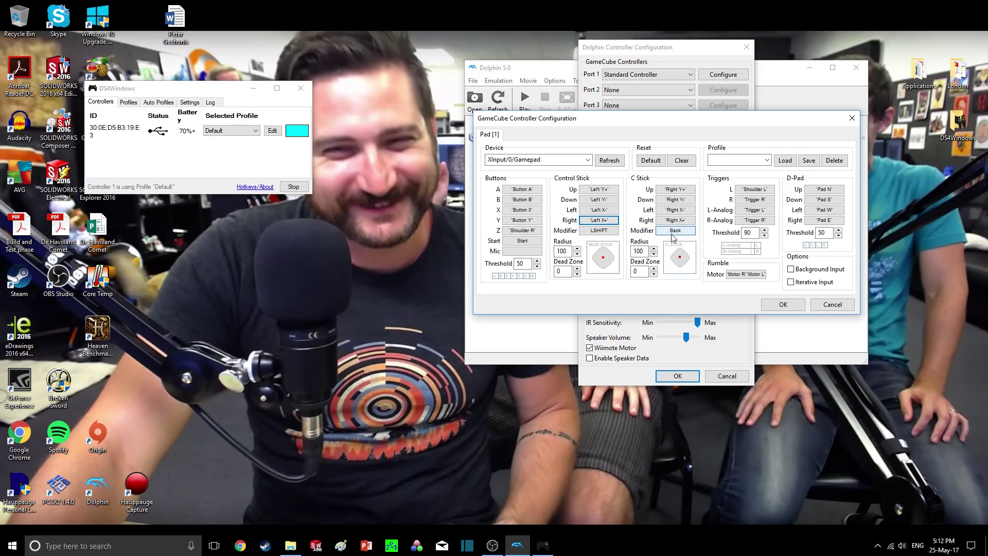
{"action": "left_click", "coordinate": [688, 190]}
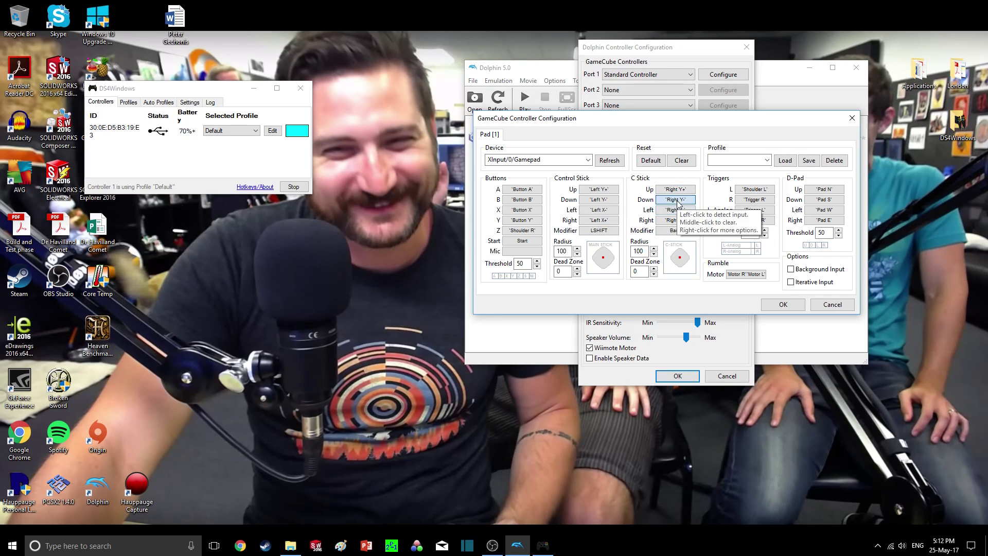
{"action": "left_click", "coordinate": [678, 201]}
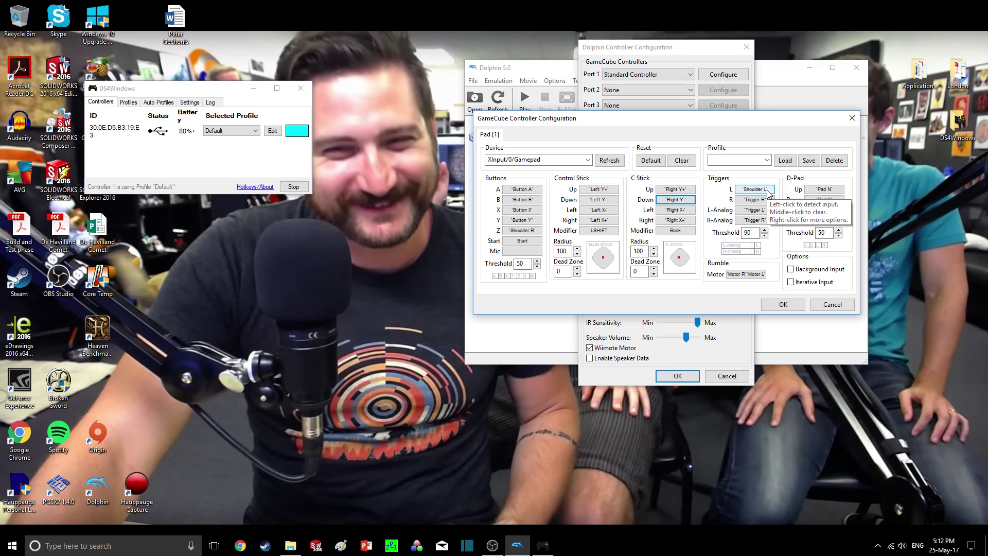
Bind the GameCube L trigger to the left shoulder and set R waiting for new input.
{"action": "left_click", "coordinate": [767, 190]}
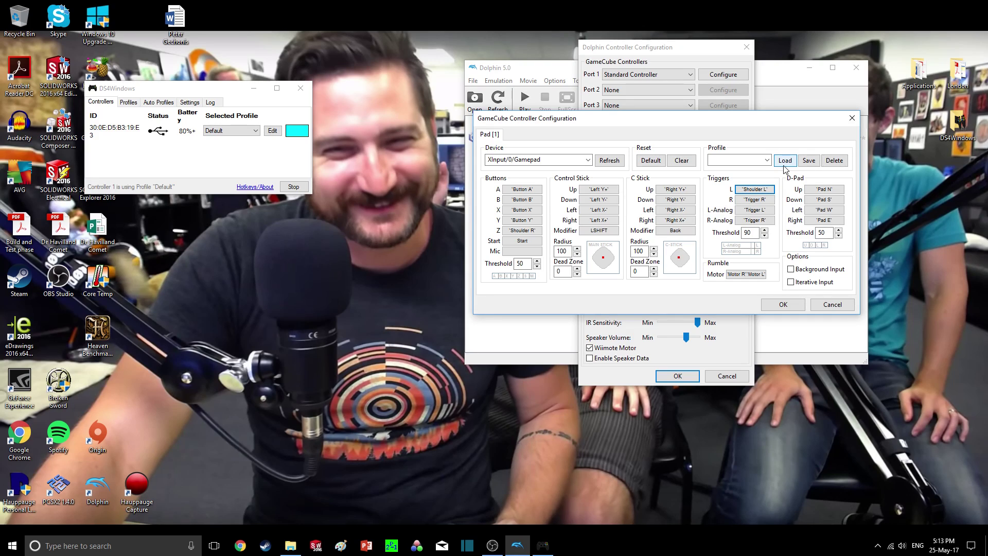
{"action": "left_click", "coordinate": [770, 201]}
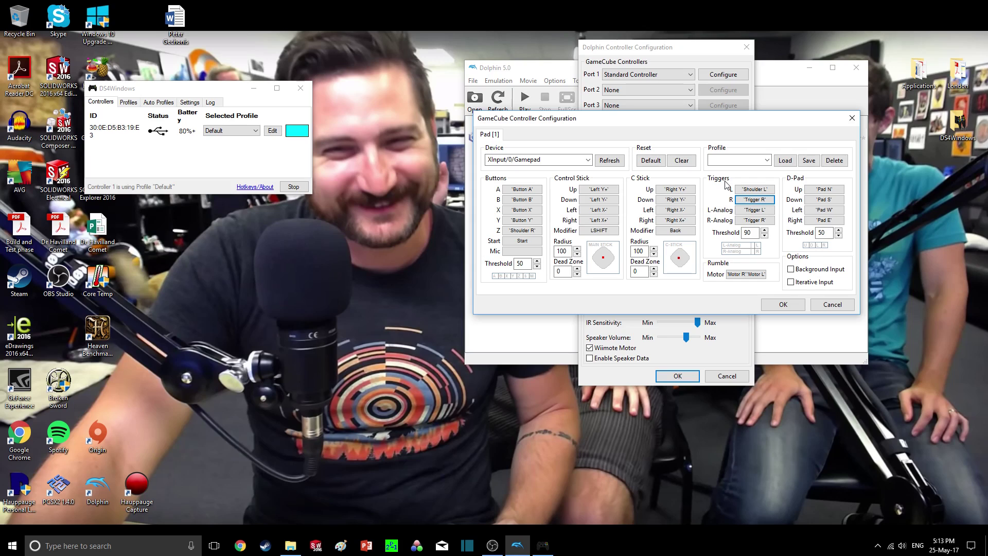
{"action": "left_click", "coordinate": [771, 200]}
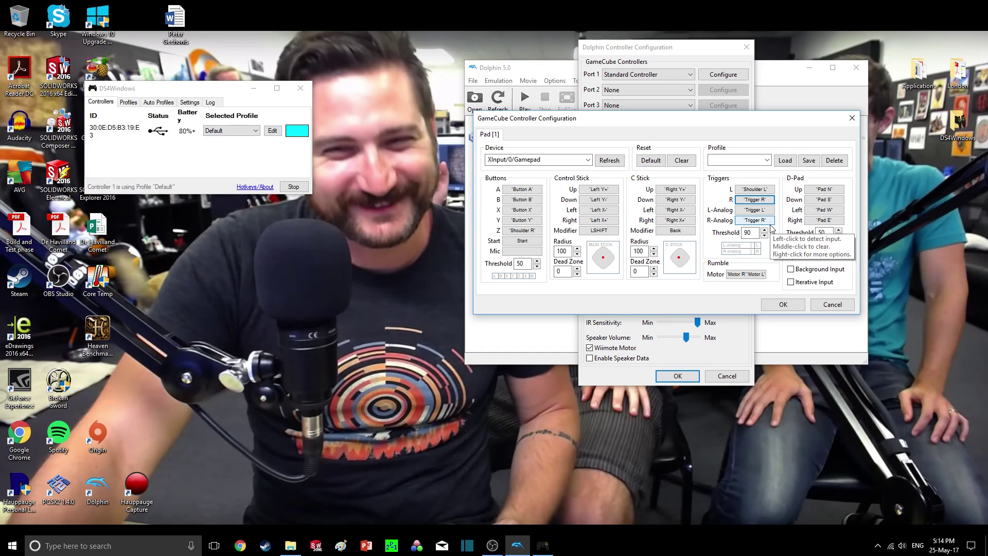
Map the D-pad directions to the gamepad's D-pad and enter 90 as the trigger threshold.
{"action": "left_click", "coordinate": [837, 192]}
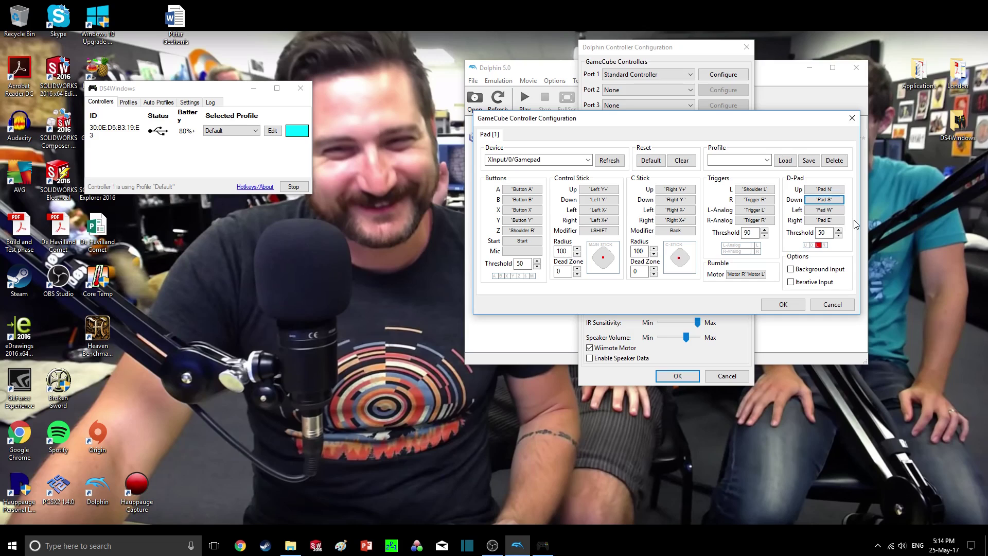
{"action": "double_click", "coordinate": [747, 232]}
{"action": "type", "text": "90"}
Step the trigger threshold down four notches, then back up toward 90.
{"action": "left_click", "coordinate": [764, 236]}
{"action": "left_click", "coordinate": [764, 236]}
{"action": "left_click", "coordinate": [764, 236]}
{"action": "left_click", "coordinate": [764, 236]}
{"action": "left_click", "coordinate": [764, 236]}
{"action": "left_click", "coordinate": [764, 237]}
{"action": "left_click", "coordinate": [764, 236]}
{"action": "left_click", "coordinate": [763, 236]}
{"action": "left_click", "coordinate": [764, 230]}
{"action": "left_click", "coordinate": [765, 230]}
{"action": "left_click", "coordinate": [765, 230]}
Choose 'PS4 remote' in the Profile box and save the current pad mapping to it.
{"action": "left_click", "coordinate": [765, 161]}
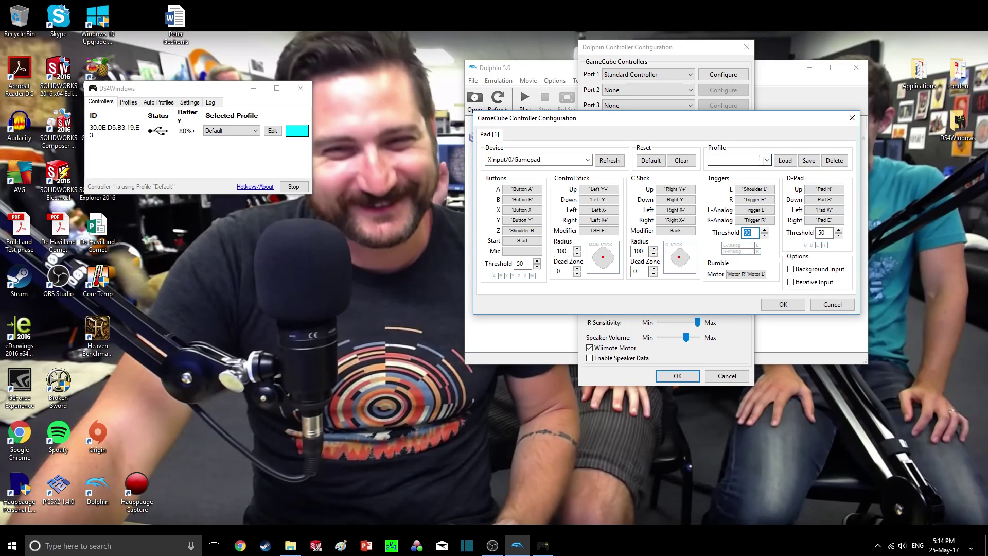
{"action": "left_click", "coordinate": [765, 160]}
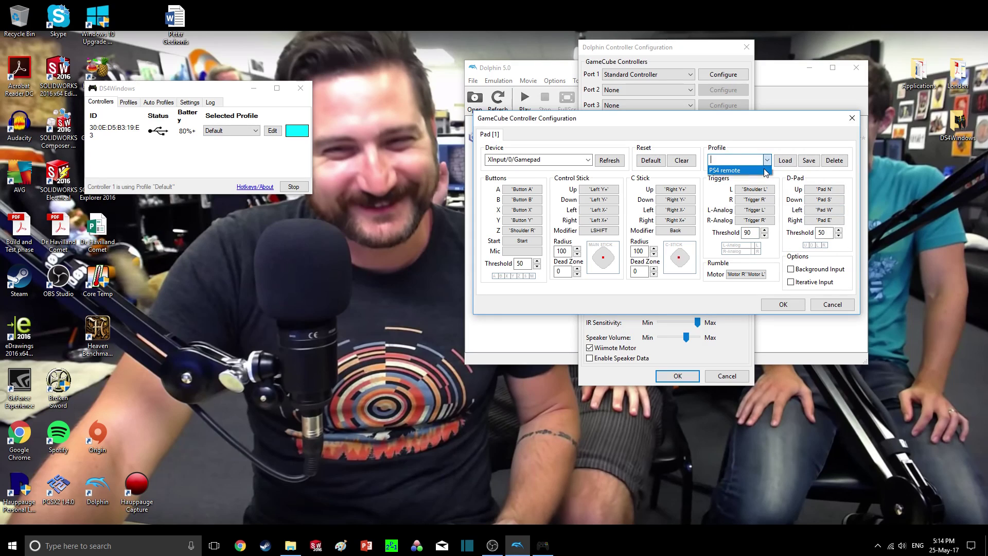
{"action": "left_click", "coordinate": [757, 170]}
{"action": "left_click", "coordinate": [807, 162]}
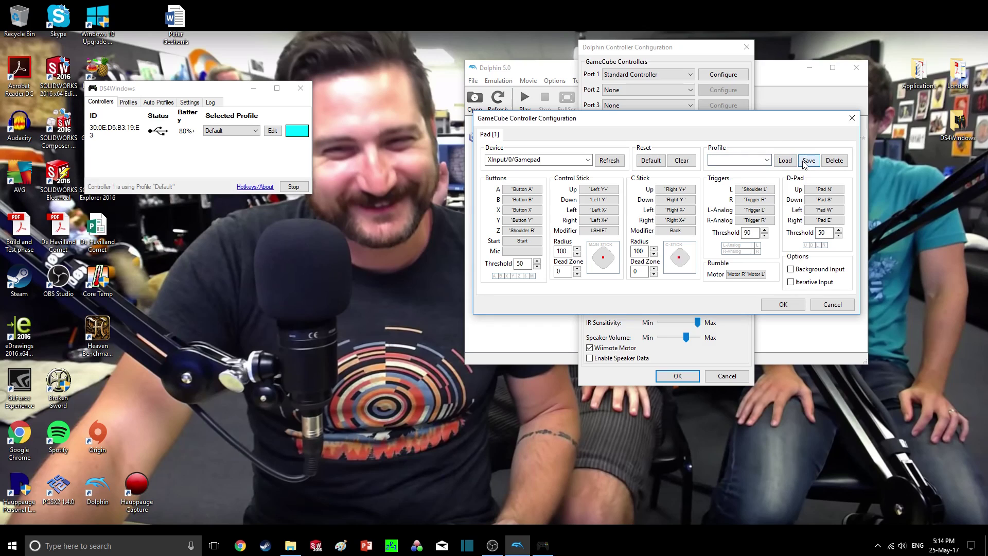
{"action": "left_click", "coordinate": [767, 161]}
{"action": "left_click", "coordinate": [762, 170]}
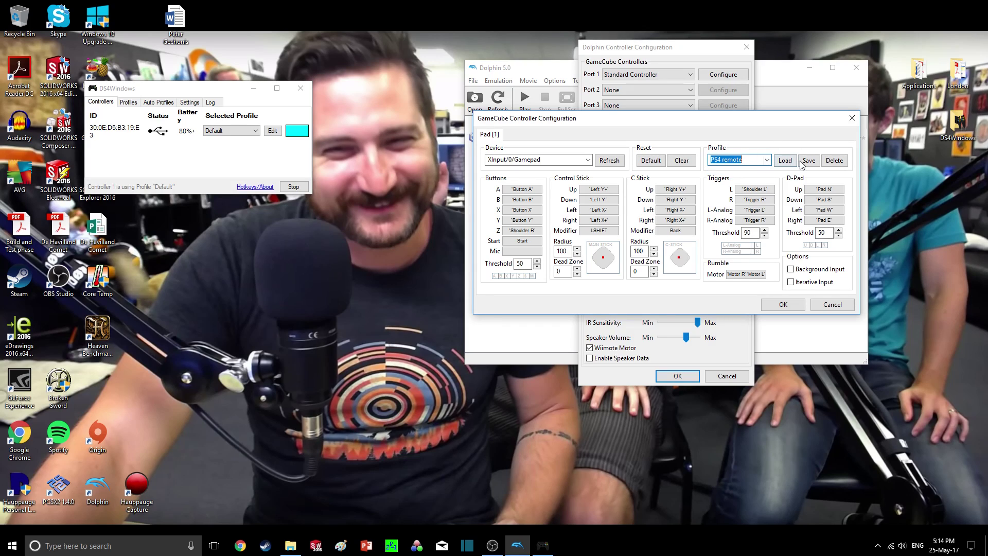
{"action": "left_click", "coordinate": [808, 162]}
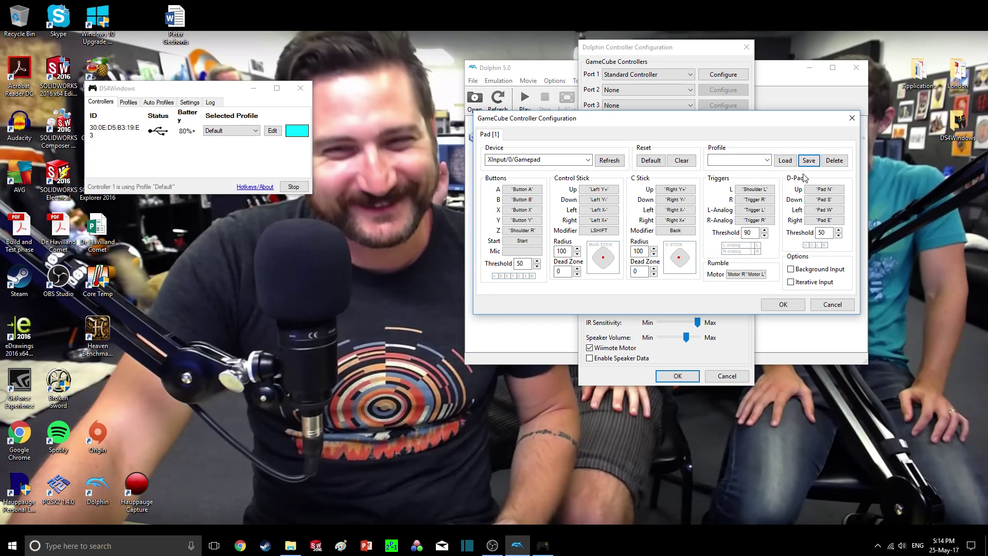
{"action": "left_click", "coordinate": [795, 161]}
Clear the Rumble Motor binding and rebind it to both Motor L and Motor R.
{"action": "left_click", "coordinate": [733, 277]}
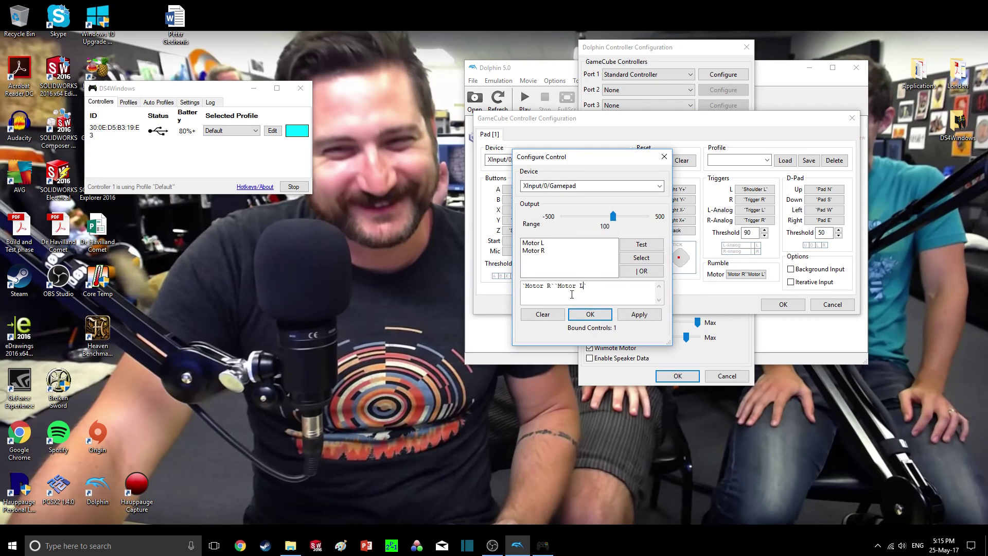
{"action": "left_click", "coordinate": [542, 314]}
{"action": "left_click", "coordinate": [546, 243]}
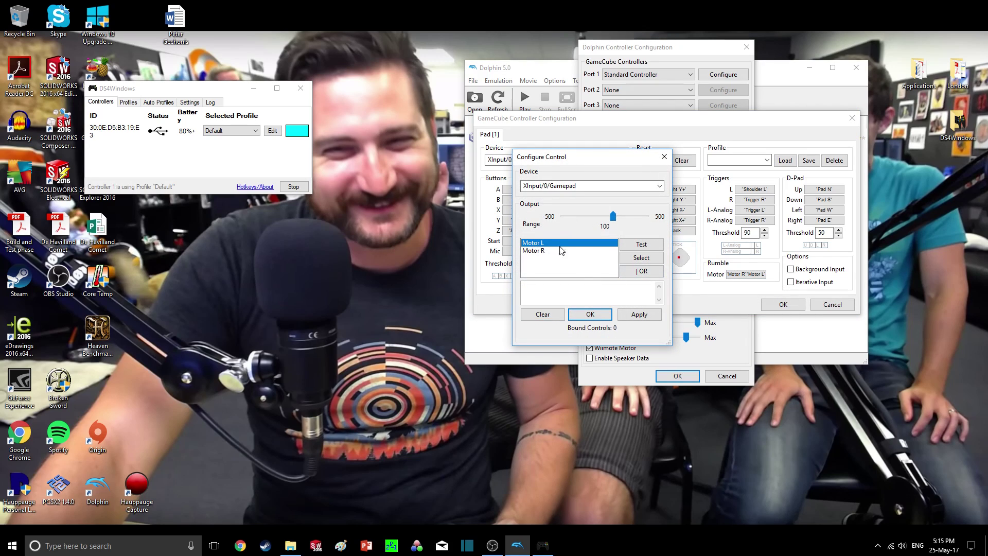
{"action": "left_click", "coordinate": [642, 257]}
{"action": "left_click", "coordinate": [577, 252]}
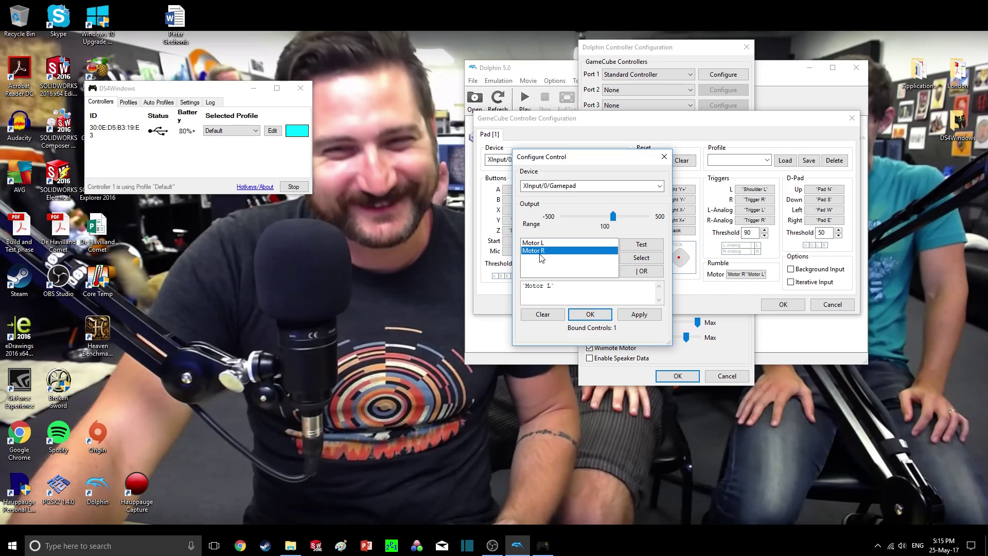
{"action": "left_click", "coordinate": [643, 258]}
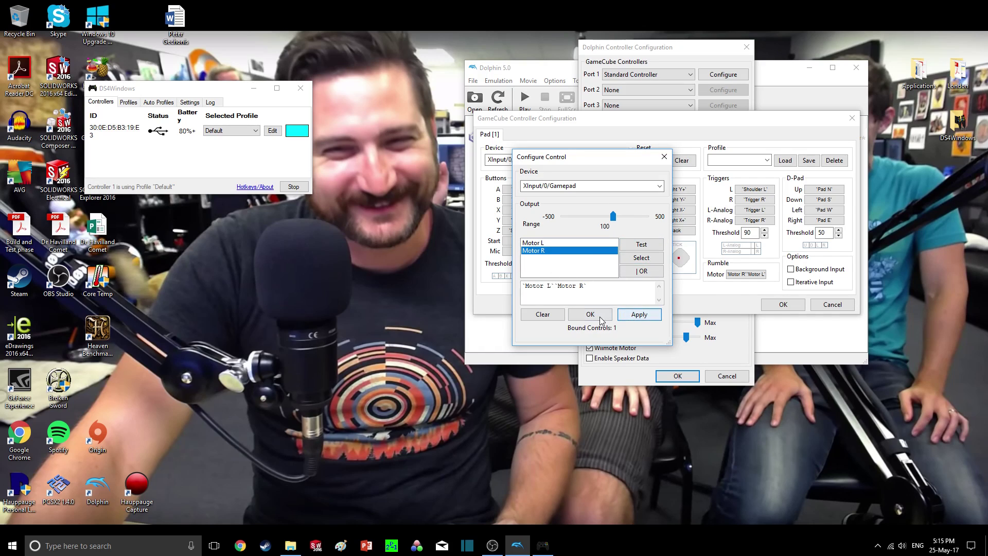
{"action": "left_click", "coordinate": [600, 316]}
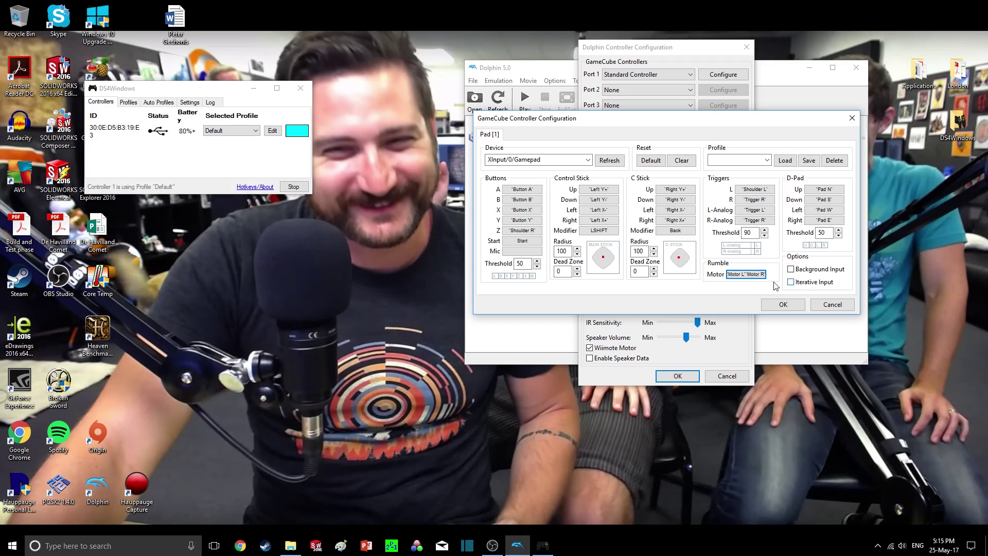
Confirm and close the GameCube and Dolphin controller configuration windows.
{"action": "left_click", "coordinate": [802, 305]}
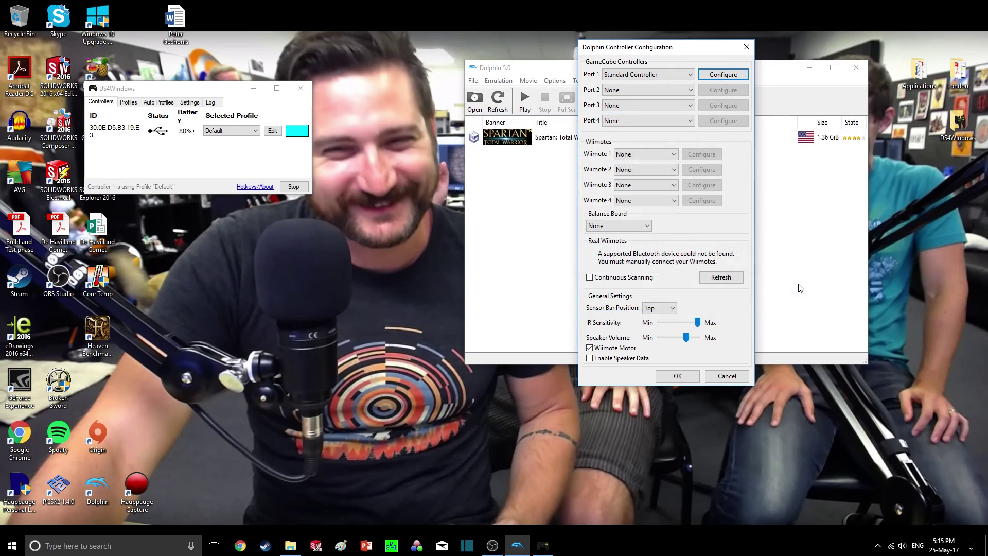
{"action": "left_click", "coordinate": [695, 380]}
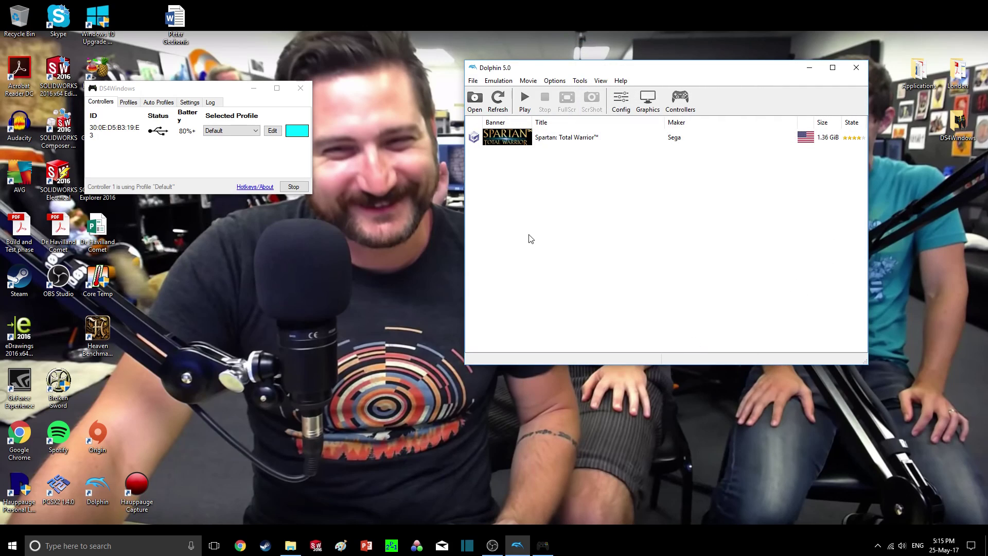